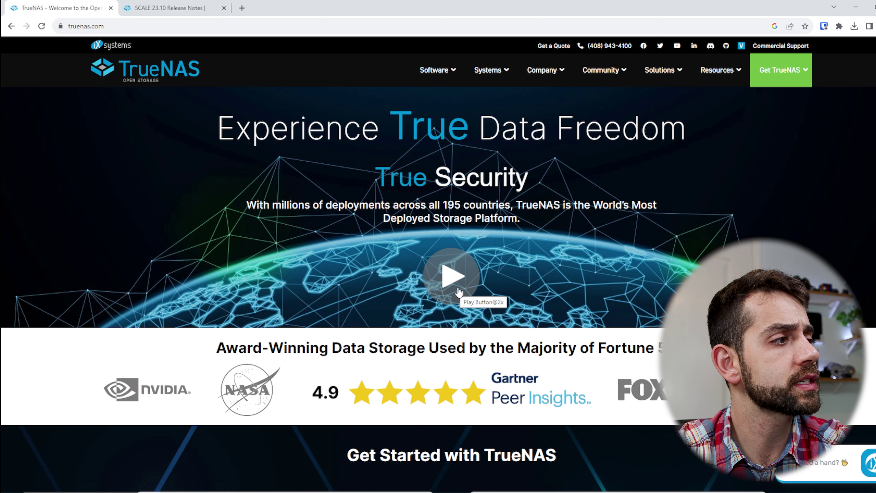
- Look over the TrueNAS editions on the homepage and open the TrueNAS SCALE download page
{"action": "scroll", "coordinate": [245, 258], "scroll_direction": "down", "scroll_amount": 1}
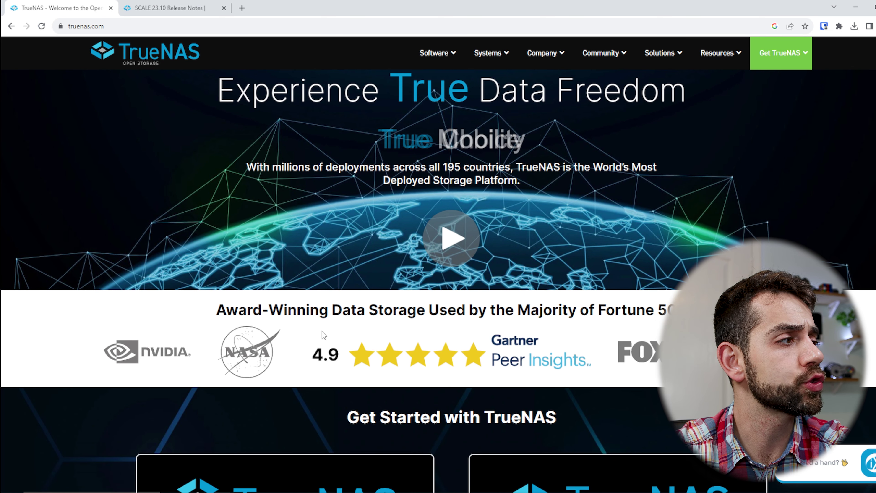
{"action": "scroll", "coordinate": [638, 353], "scroll_direction": "down", "scroll_amount": 4}
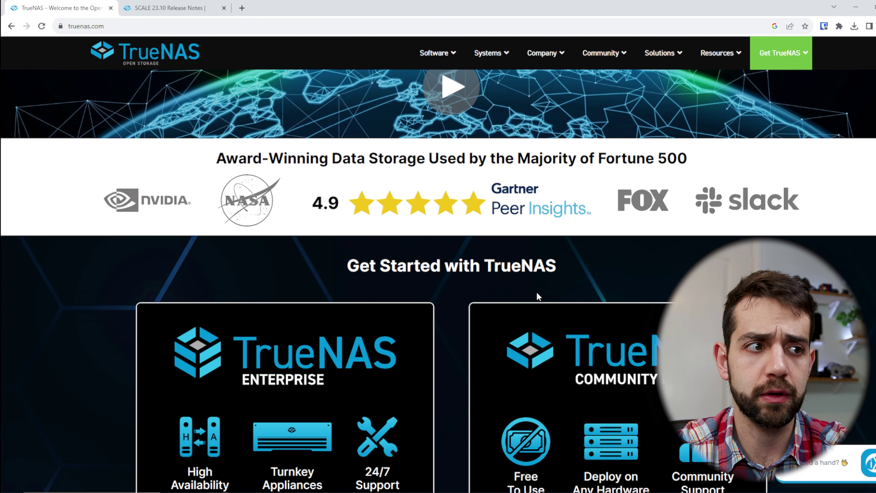
{"action": "scroll", "coordinate": [537, 295], "scroll_direction": "down", "scroll_amount": 2}
{"action": "scroll", "coordinate": [549, 322], "scroll_direction": "down", "scroll_amount": 1}
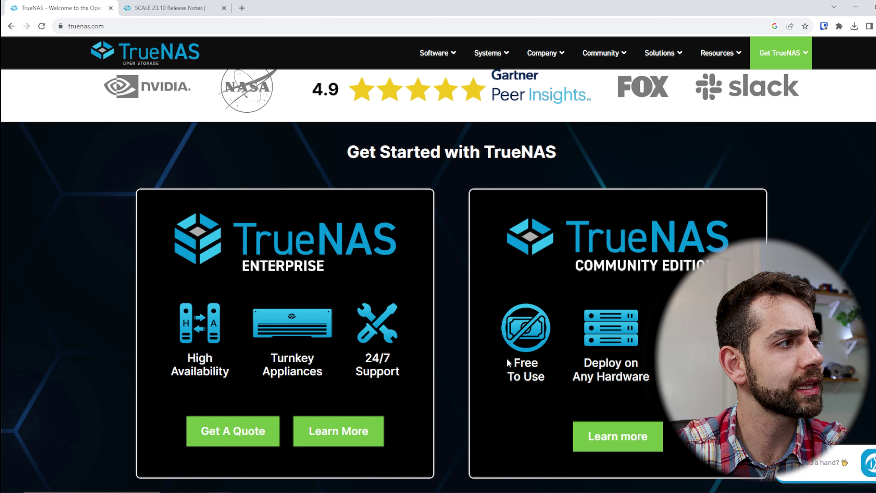
{"action": "mouse_move", "coordinate": [781, 48]}
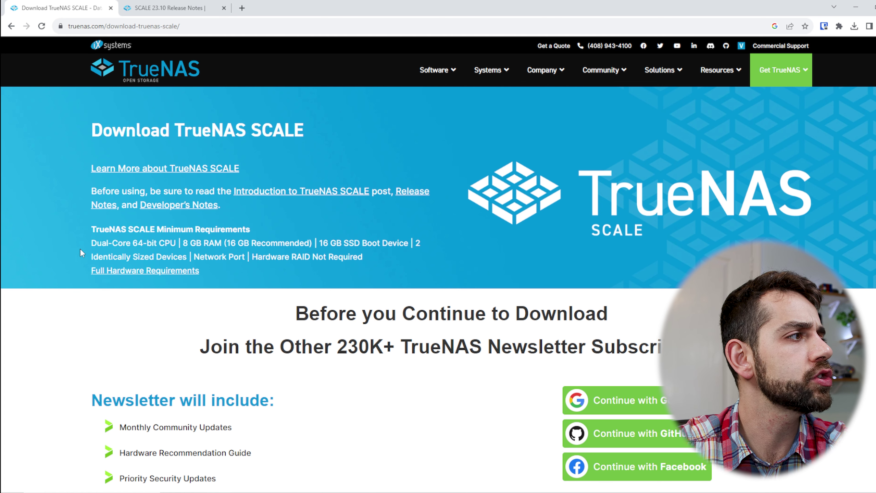
- Read the TrueNAS SCALE minimum requirements for CPU, RAM and SSD boot device
{"action": "left_click_drag", "start_coordinate": [86, 248], "coordinate": [215, 244]}
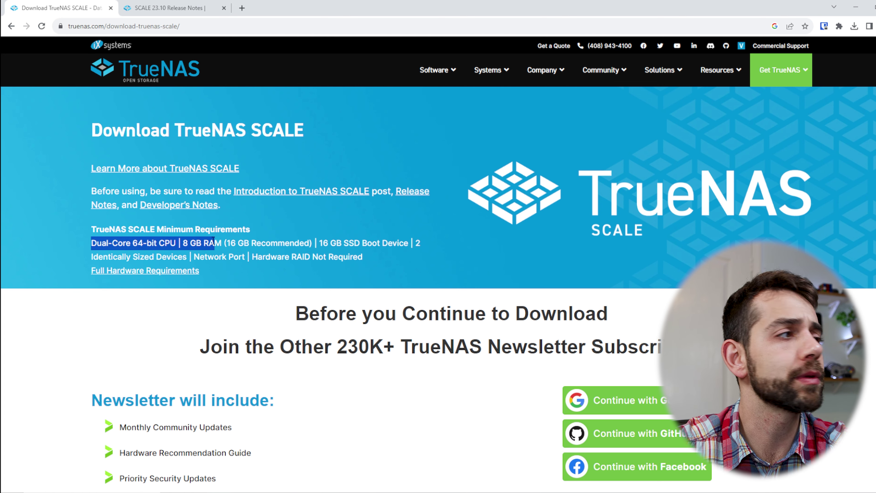
{"action": "left_click", "coordinate": [219, 244]}
{"action": "left_click_drag", "start_coordinate": [239, 243], "coordinate": [401, 241]}
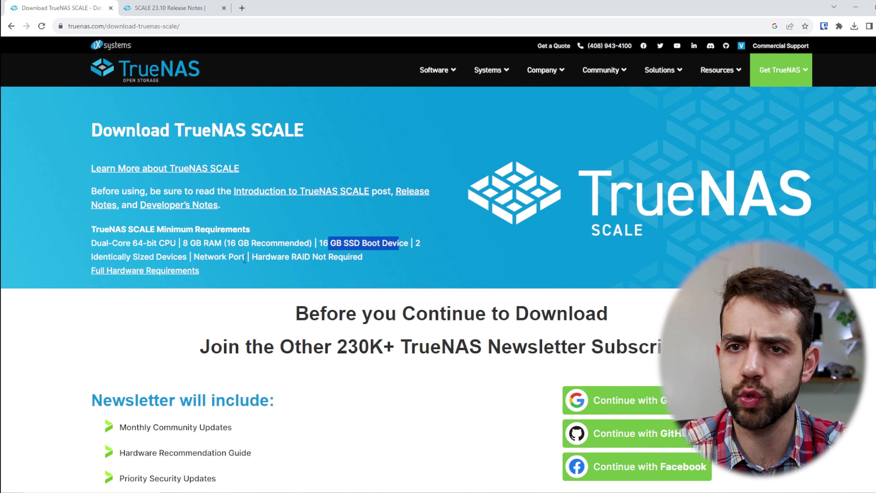
- Skip the newsletter sign-up and check which TrueNAS SCALE stable version is offered for download
{"action": "scroll", "coordinate": [501, 248], "scroll_direction": "down", "scroll_amount": 5}
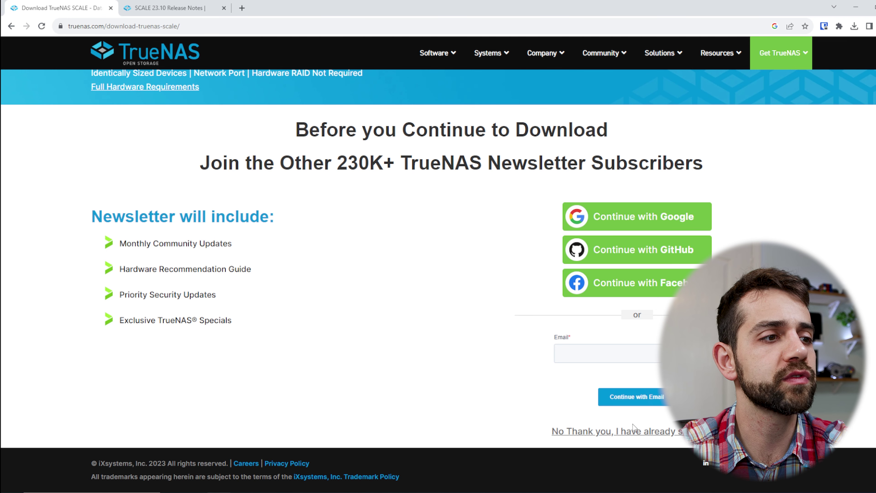
{"action": "left_click", "coordinate": [632, 435]}
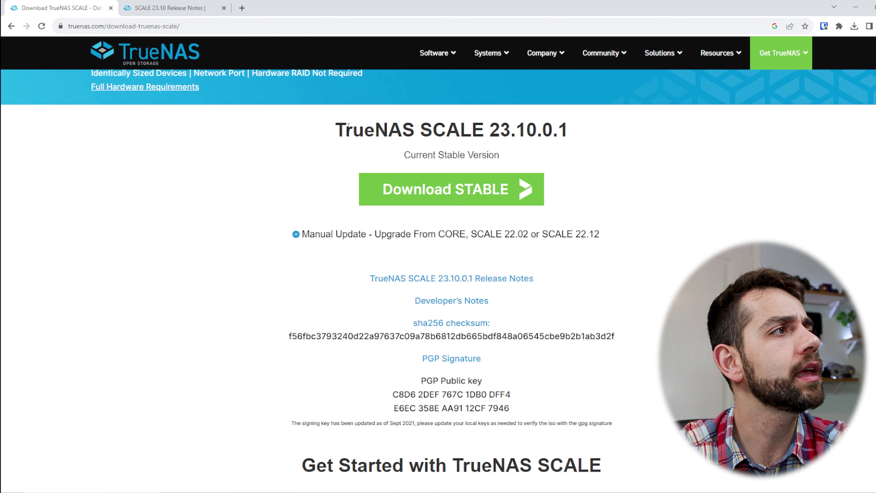
{"action": "left_click_drag", "start_coordinate": [340, 129], "coordinate": [607, 138]}
{"action": "scroll", "coordinate": [669, 259], "scroll_direction": "up", "scroll_amount": 3}
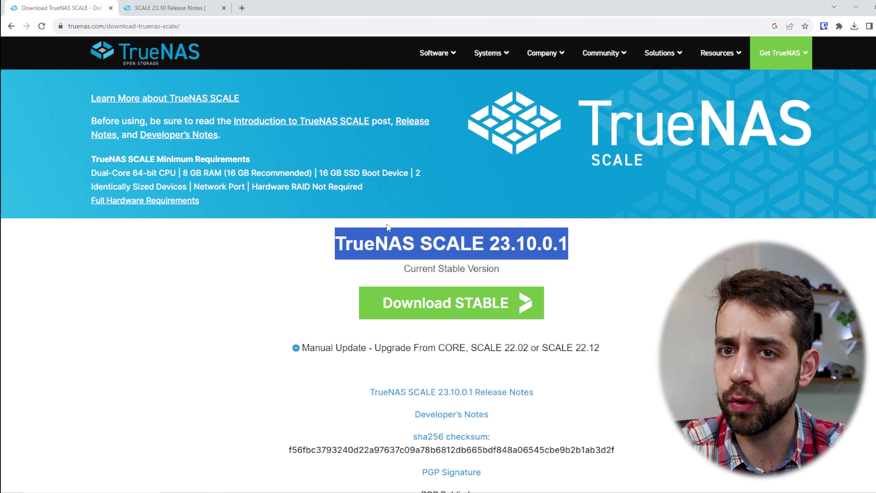
- Review the SCALE 23.10 release notes, including the primary features, upgrade notes and upgrade paths
{"action": "left_click", "coordinate": [167, 8]}
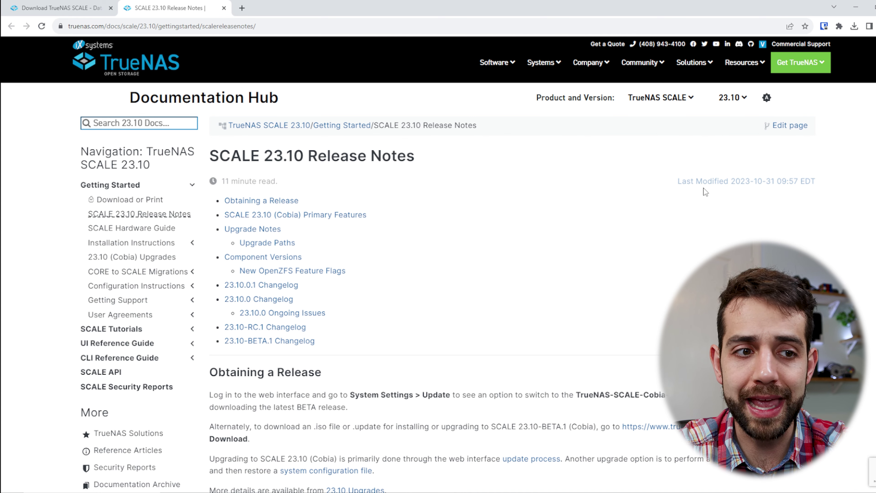
{"action": "scroll", "coordinate": [429, 212], "scroll_direction": "down", "scroll_amount": 3}
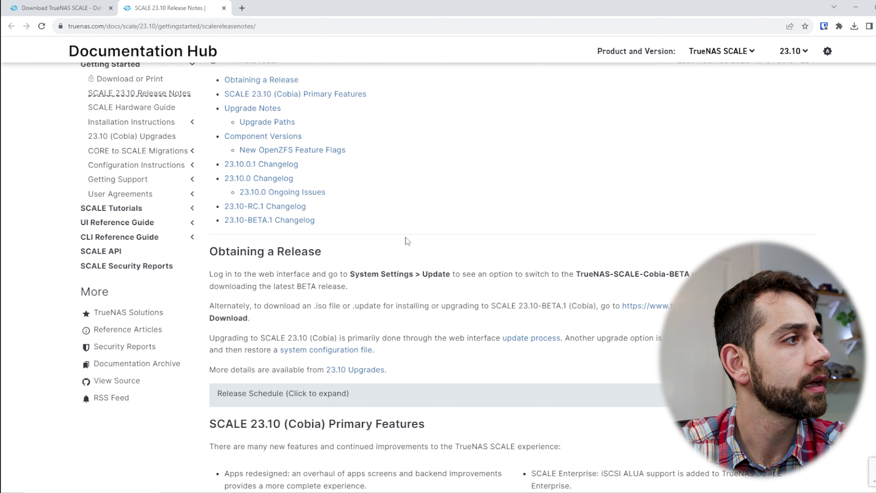
{"action": "scroll", "coordinate": [390, 220], "scroll_direction": "down", "scroll_amount": 4}
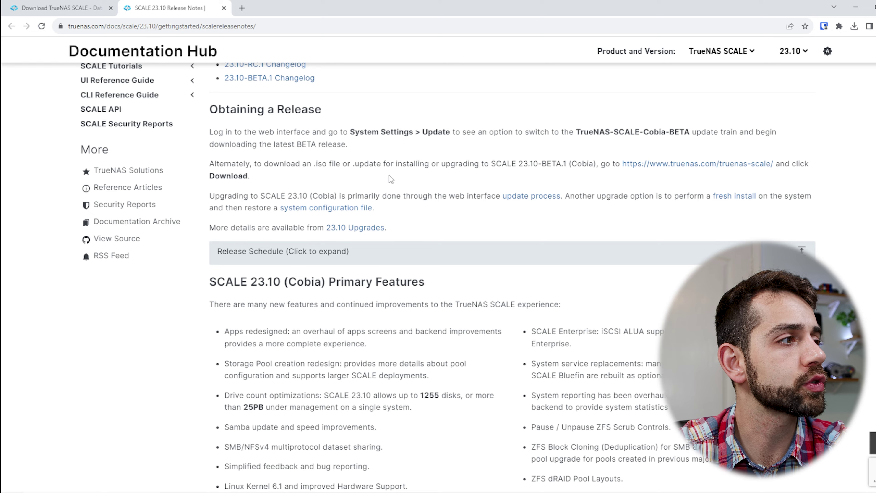
{"action": "scroll", "coordinate": [390, 221], "scroll_direction": "down", "scroll_amount": 5}
{"action": "left_click_drag", "start_coordinate": [285, 92], "coordinate": [330, 114]}
{"action": "scroll", "coordinate": [418, 226], "scroll_direction": "down", "scroll_amount": 8}
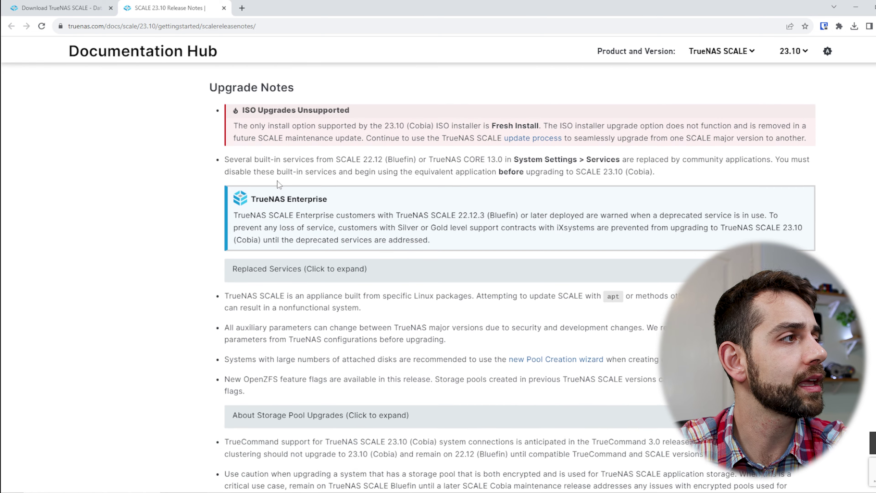
{"action": "scroll", "coordinate": [401, 313], "scroll_direction": "down", "scroll_amount": 5}
{"action": "scroll", "coordinate": [401, 313], "scroll_direction": "down", "scroll_amount": 4}
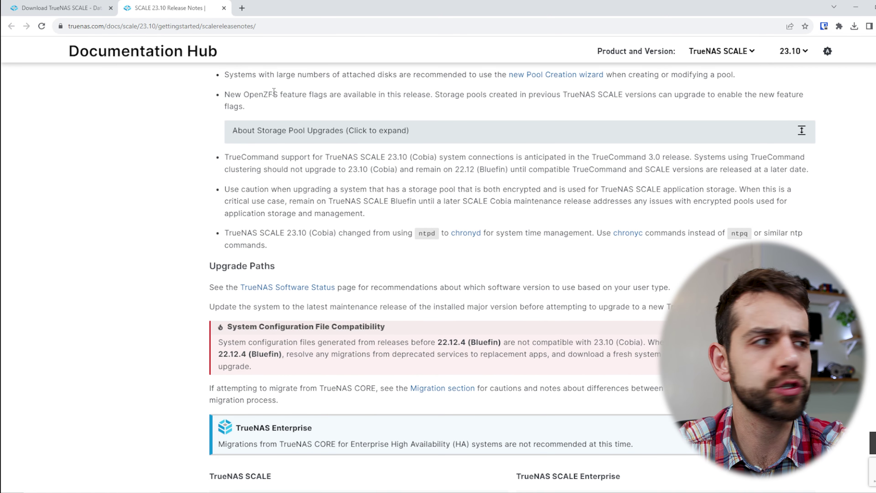
- Switch to Oracle VM VirtualBox, start the TrueNAS Scale Sauber virtual machine and maximize its window
{"action": "left_click", "coordinate": [32, 6]}
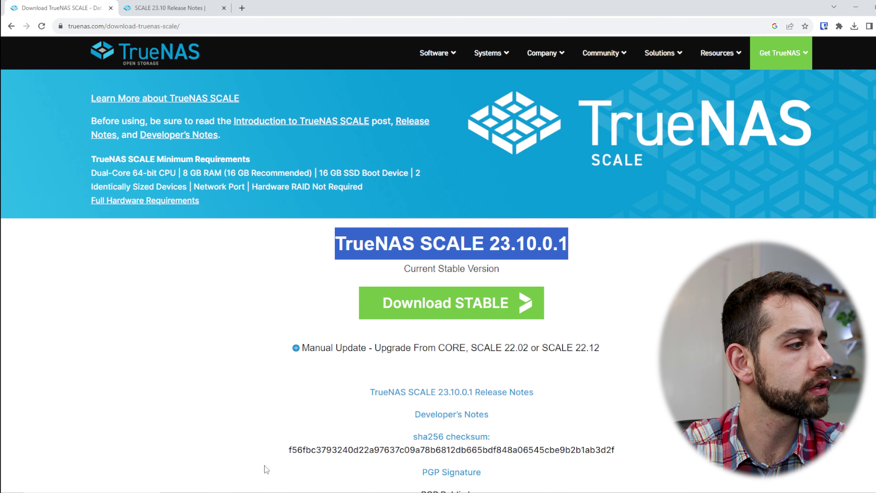
{"action": "left_click", "coordinate": [242, 492]}
{"action": "left_click", "coordinate": [272, 464]}
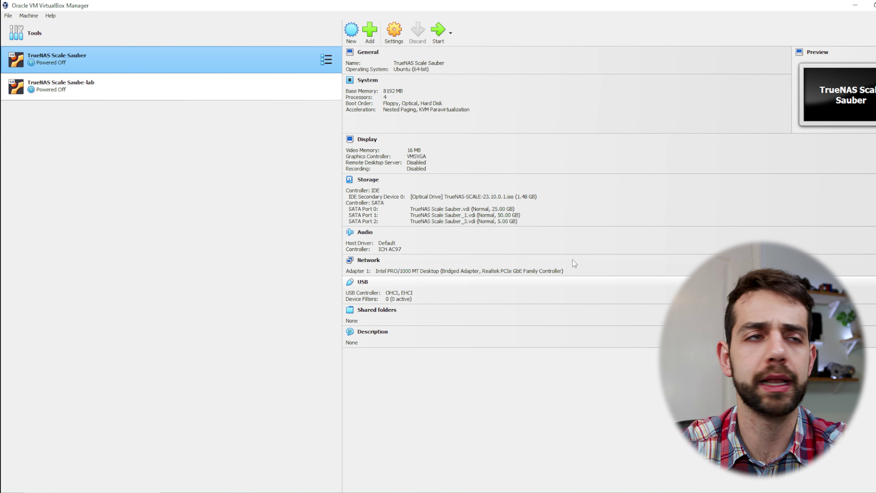
{"action": "double_click", "coordinate": [103, 67]}
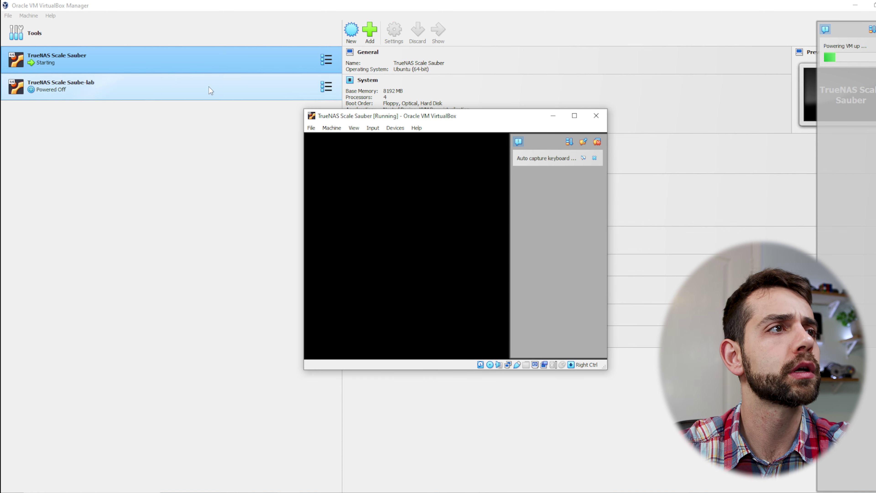
{"action": "left_click", "coordinate": [575, 116]}
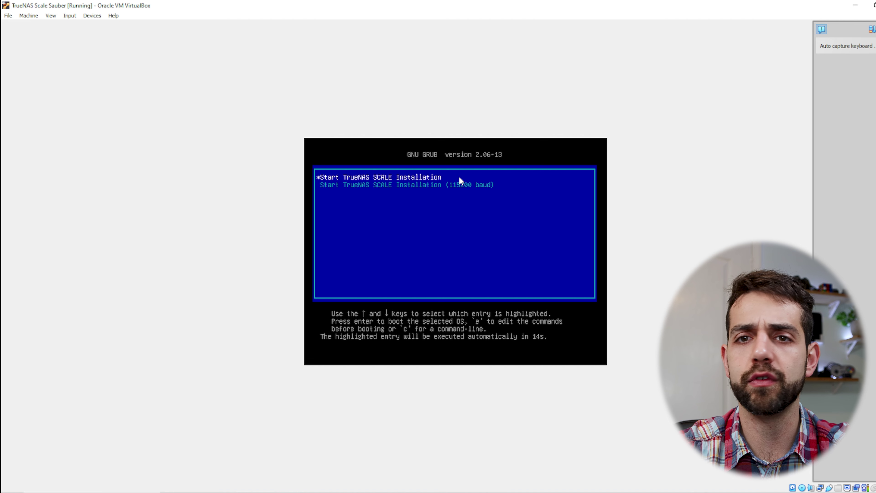
- Start the TrueNAS SCALE installation with Install/Upgrade, choosing the 25.0 GiB sda disk as destination and accepting its erasure
{"action": "left_click", "coordinate": [421, 185]}
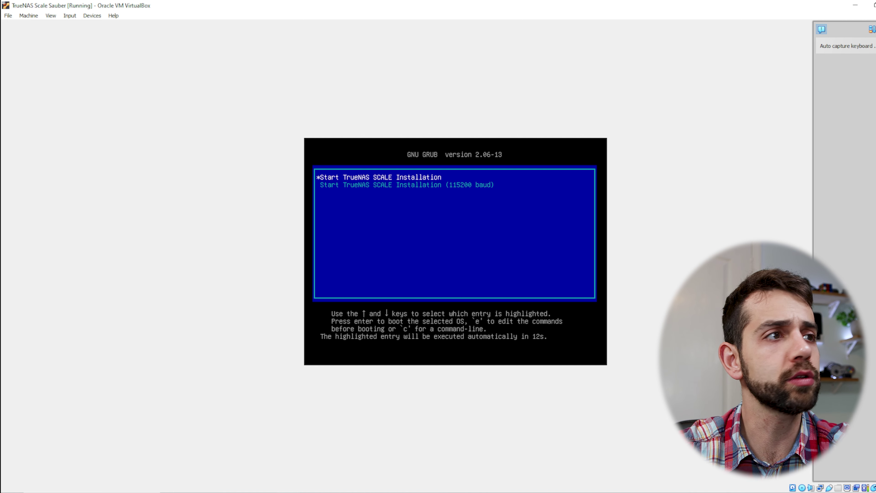
{"action": "key", "text": "Return"}
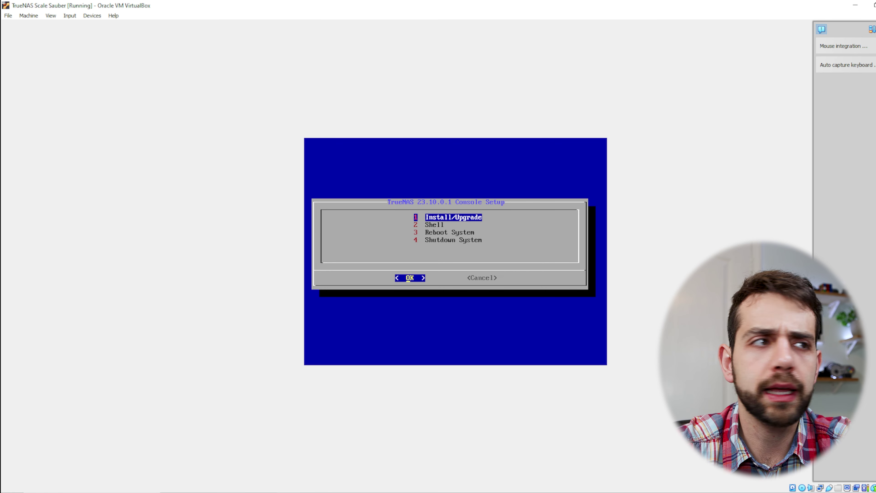
{"action": "key", "text": "Return"}
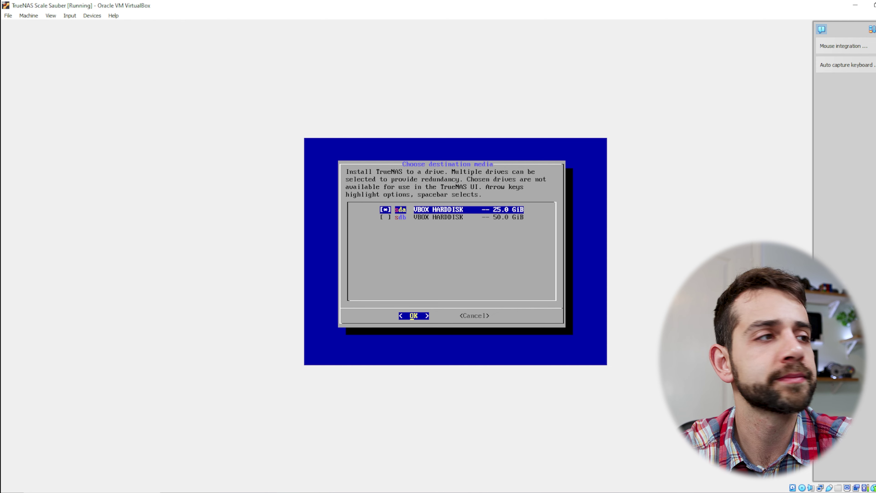
{"action": "key", "text": "Return"}
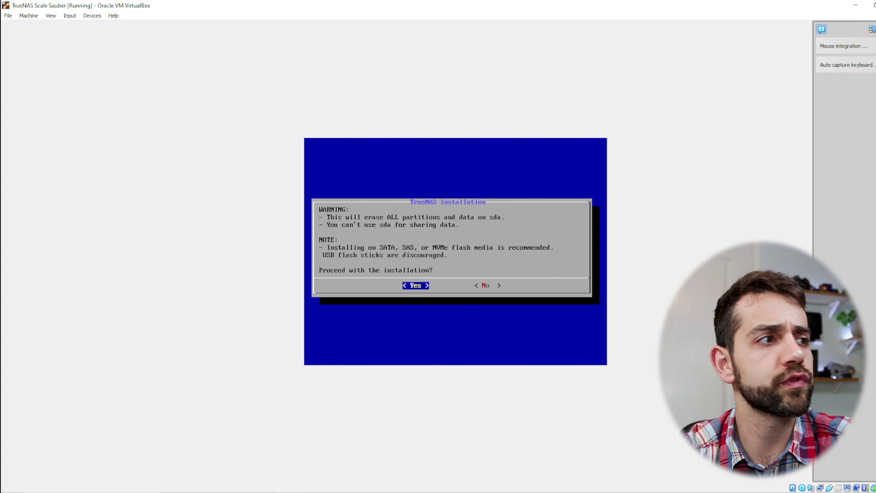
{"action": "key", "text": "Return"}
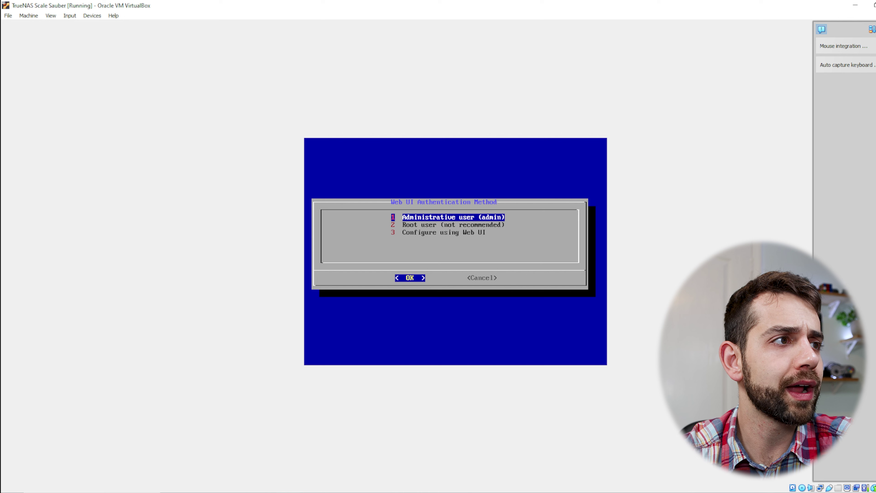
- Choose the administrative user (admin) for web UI authentication, then enter and confirm the admin account password
{"action": "key", "text": "Return"}
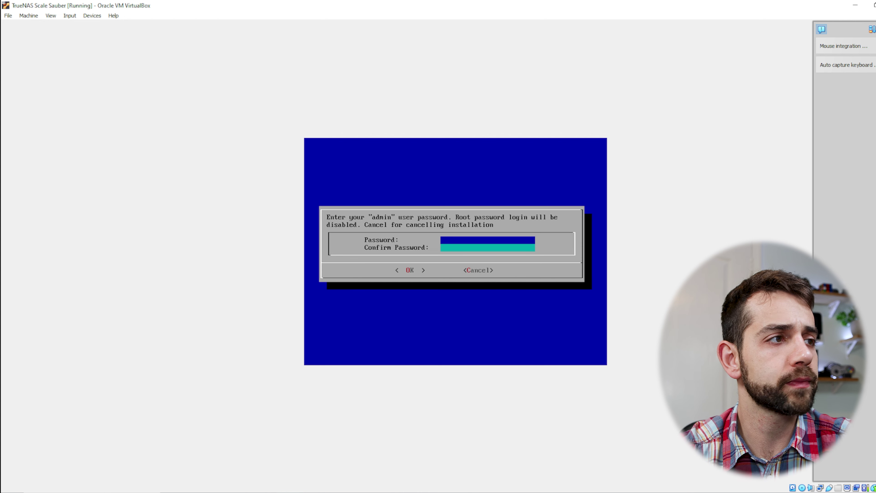
{"action": "type", "text": "*********"}
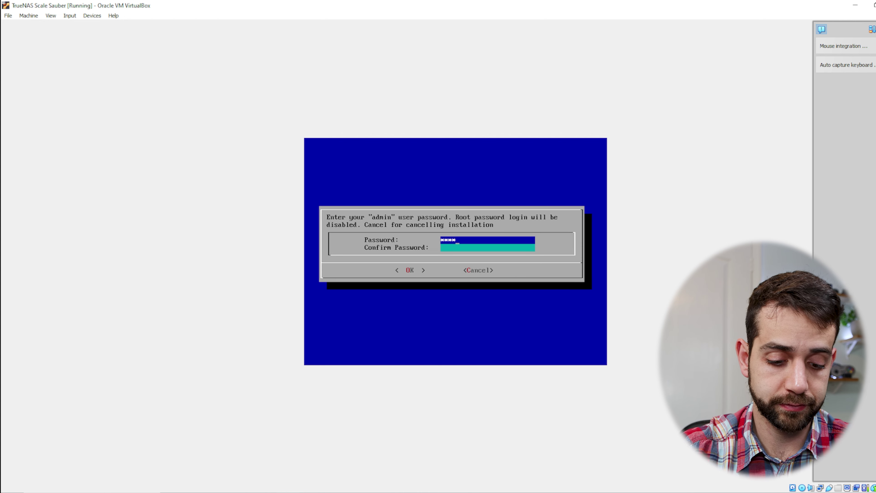
{"action": "key", "text": "Down"}
{"action": "type", "text": "********"}
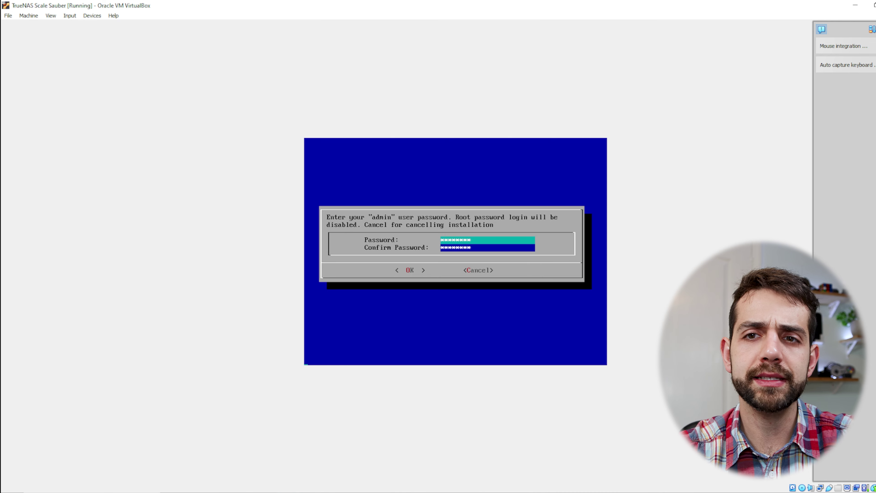
{"action": "key", "text": "Return"}
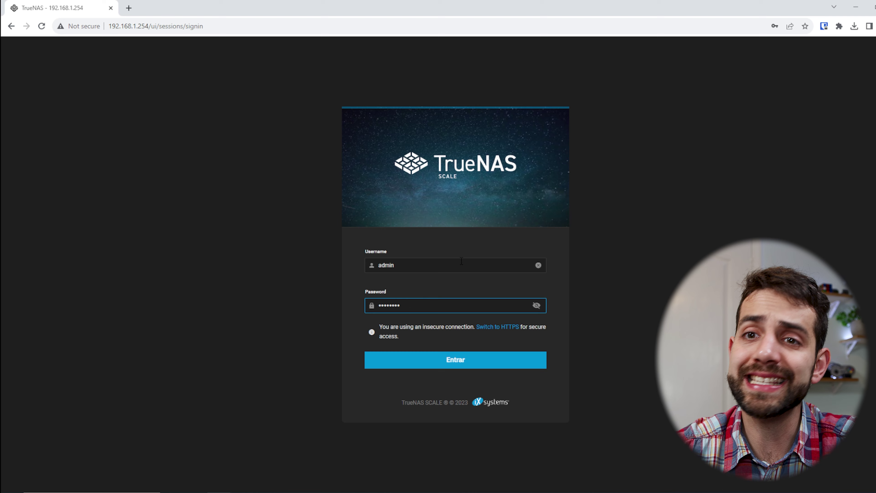
- Sign in to the TrueNAS web interface as admin and start creating a storage pool
{"action": "key", "text": "Return"}
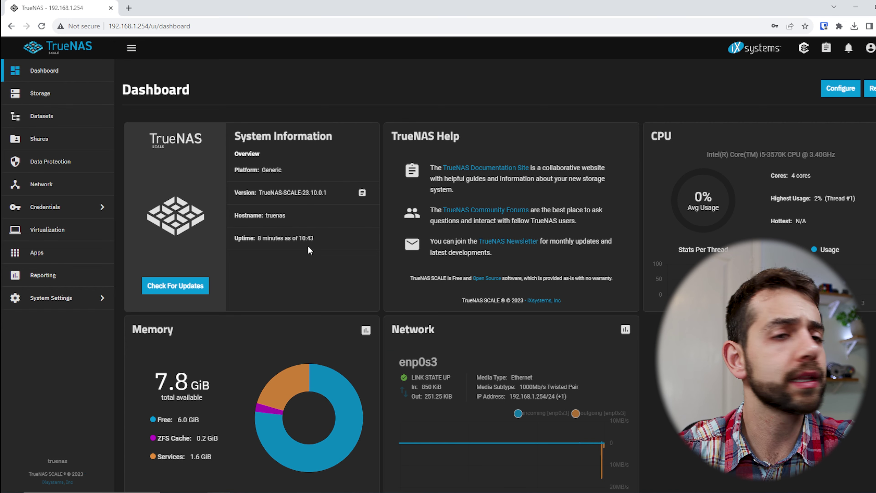
{"action": "scroll", "coordinate": [308, 245], "scroll_direction": "down", "scroll_amount": 1}
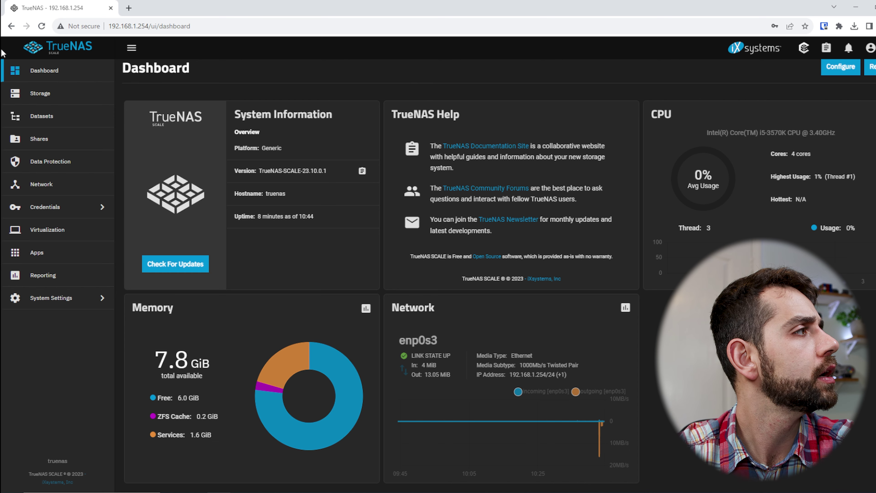
{"action": "left_click", "coordinate": [60, 100]}
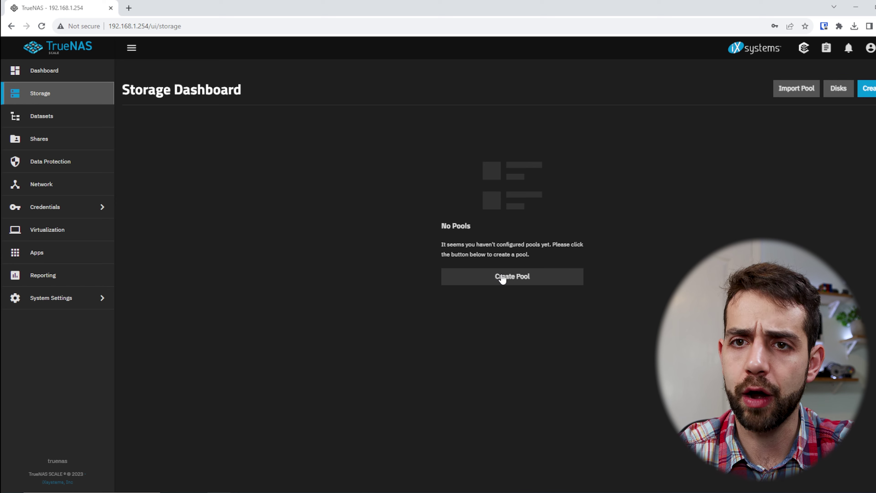
{"action": "left_click", "coordinate": [503, 277]}
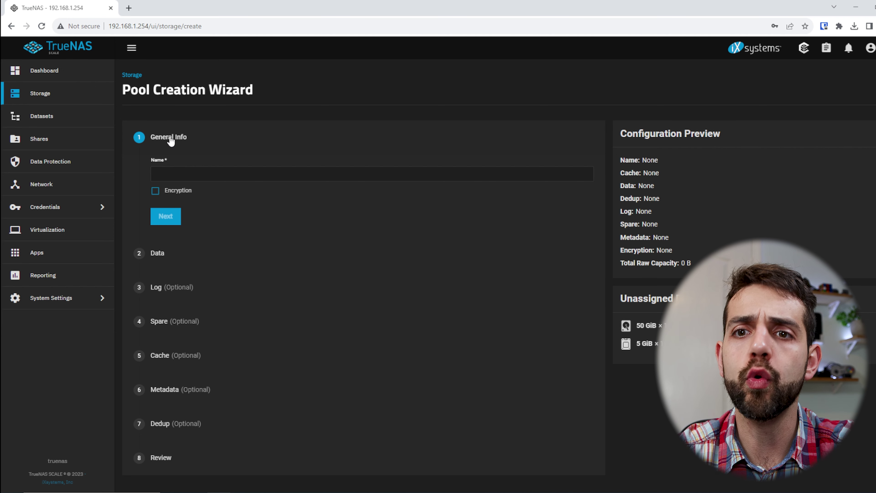
- Name the new pool home, try the Encryption option and decline it at the warning
{"action": "left_click", "coordinate": [294, 175]}
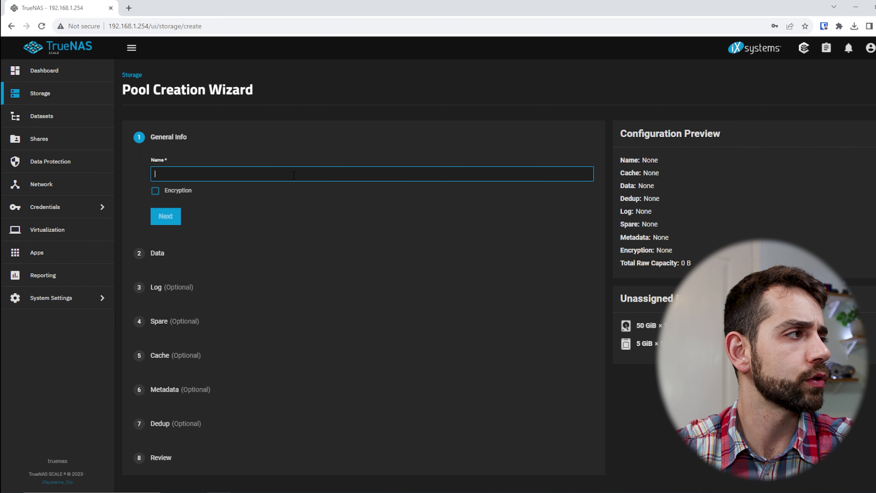
{"action": "type", "text": "home"}
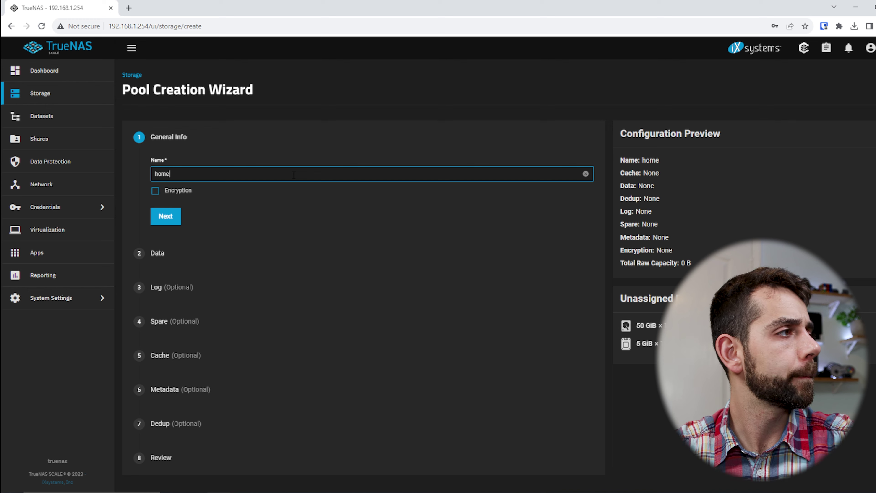
{"action": "left_click", "coordinate": [155, 190]}
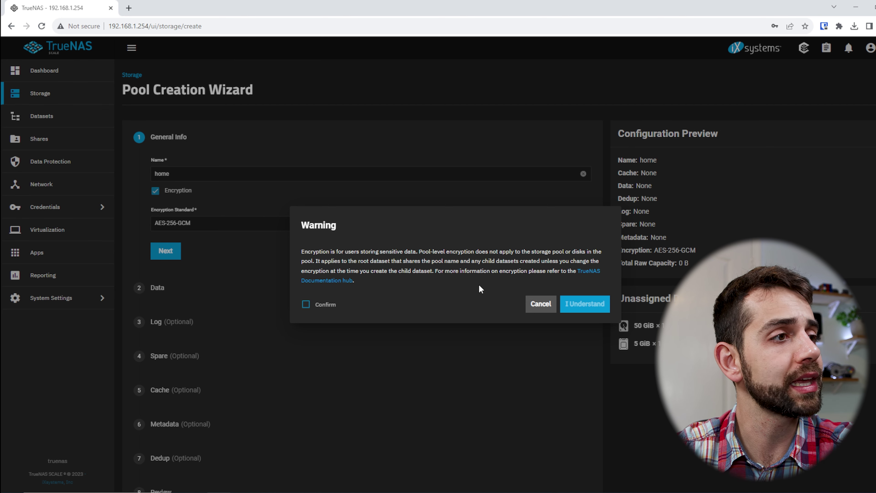
{"action": "left_click", "coordinate": [547, 304]}
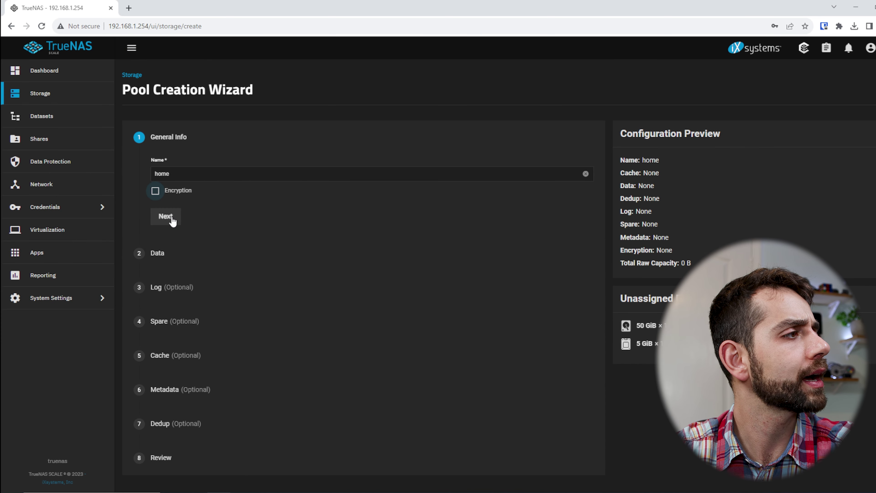
- Continue to the Data settings and set the data VDEV to a Stripe layout on the 50 GiB (HDD) disk, with width 1 and one VDEV
{"action": "left_click", "coordinate": [165, 216]}
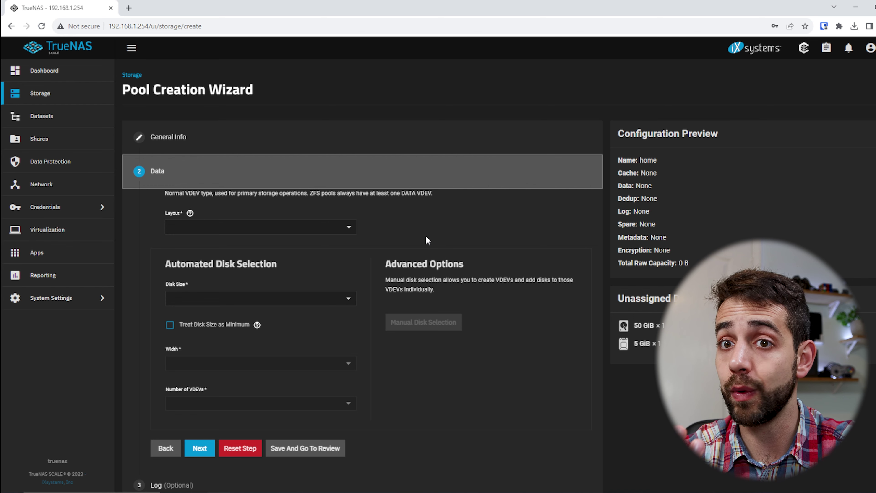
{"action": "left_click", "coordinate": [332, 229]}
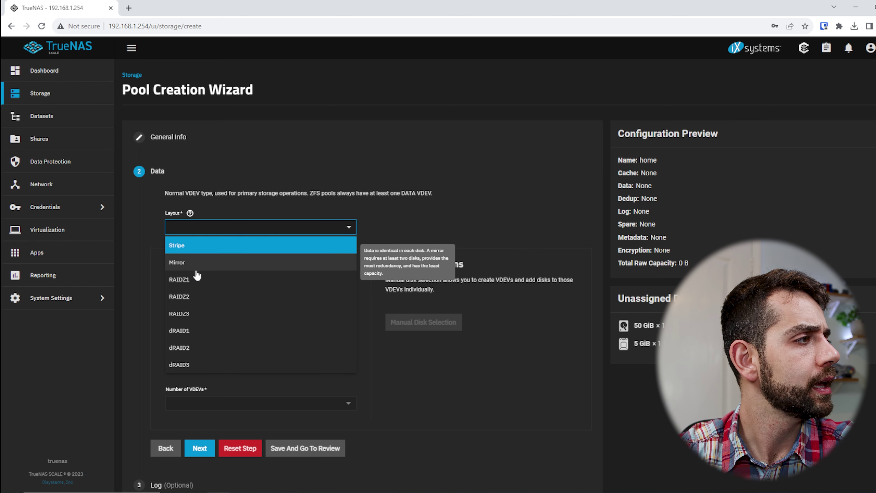
{"action": "left_click", "coordinate": [194, 285]}
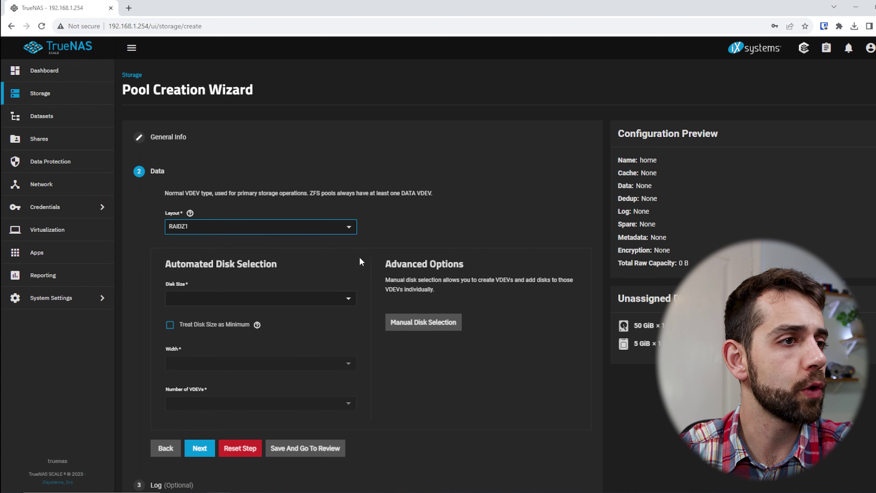
{"action": "left_click", "coordinate": [273, 225]}
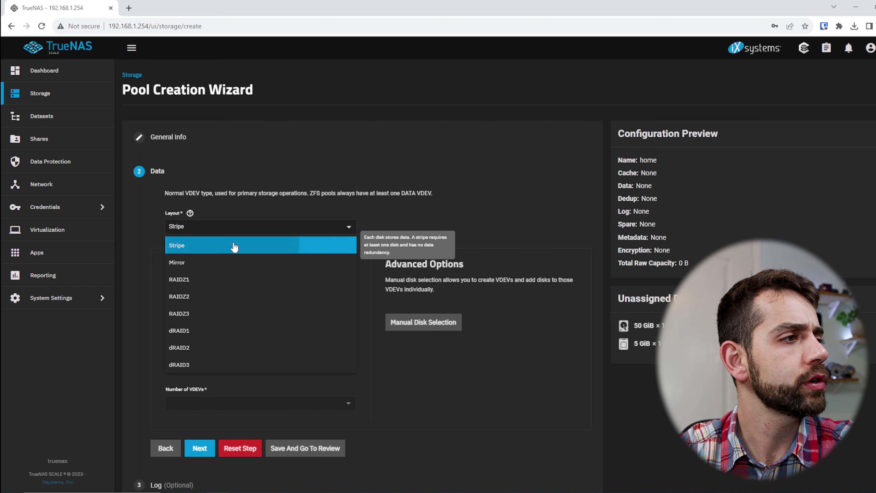
{"action": "left_click", "coordinate": [232, 246]}
{"action": "left_click_drag", "start_coordinate": [186, 264], "coordinate": [346, 270]}
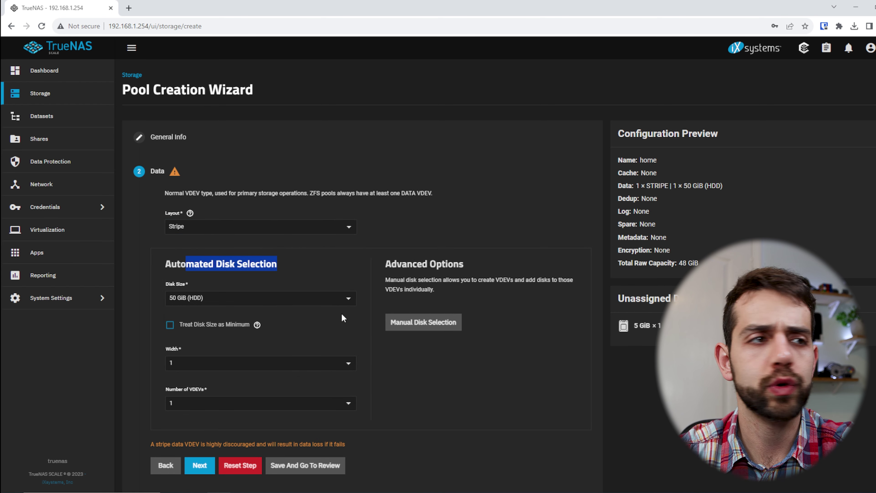
- Check the data VDEV's disk size options and manual disk assignment without changing them, and continue to the Log settings
{"action": "left_click", "coordinate": [217, 303]}
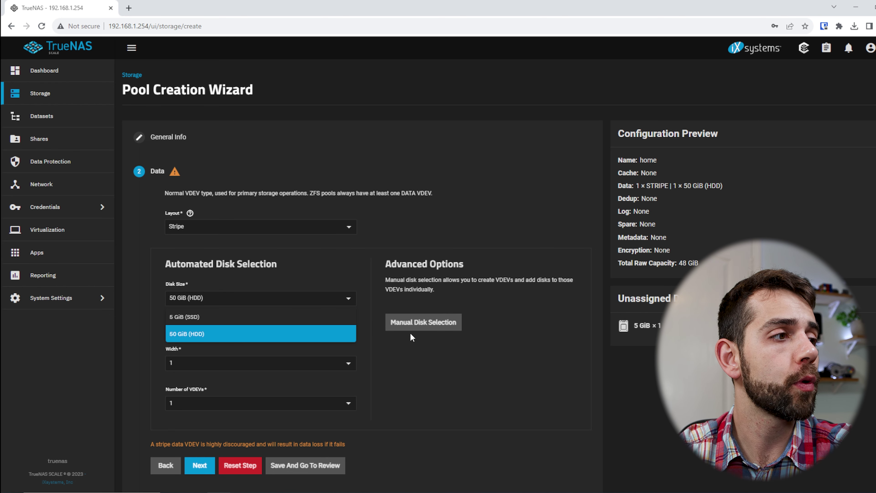
{"action": "left_click", "coordinate": [416, 324]}
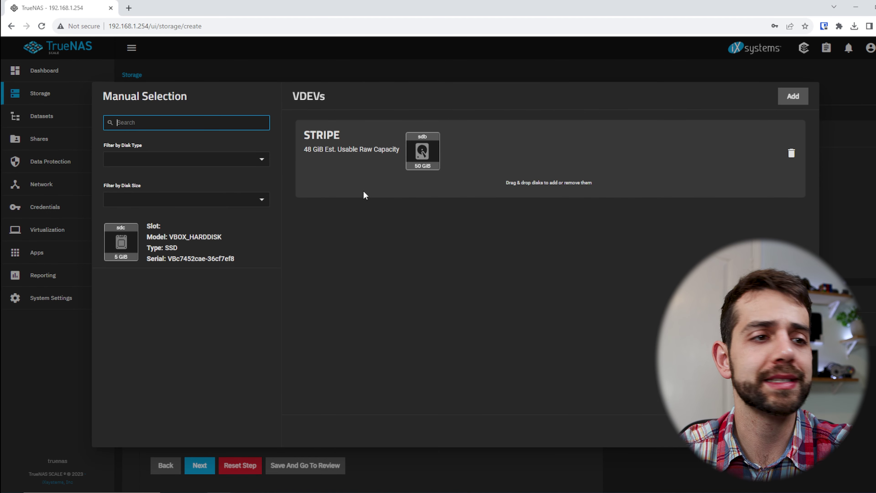
{"action": "key", "text": "Escape"}
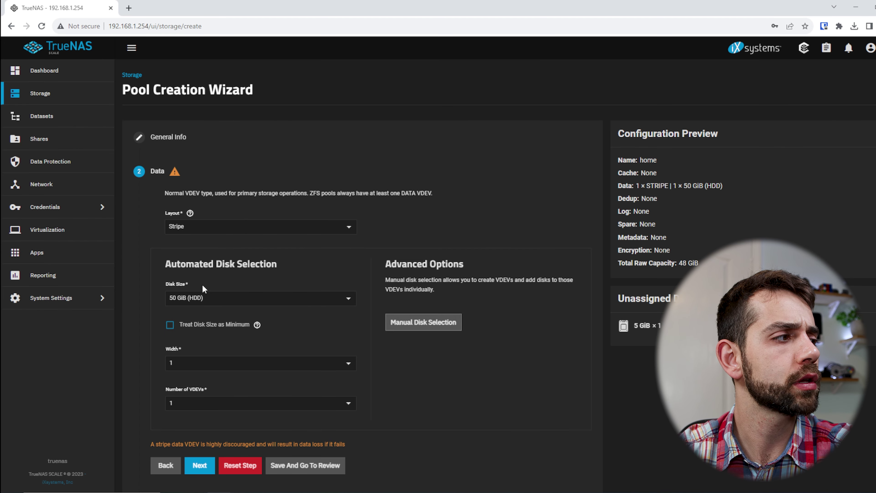
{"action": "scroll", "coordinate": [281, 331], "scroll_direction": "down", "scroll_amount": 4}
{"action": "left_click", "coordinate": [199, 324]}
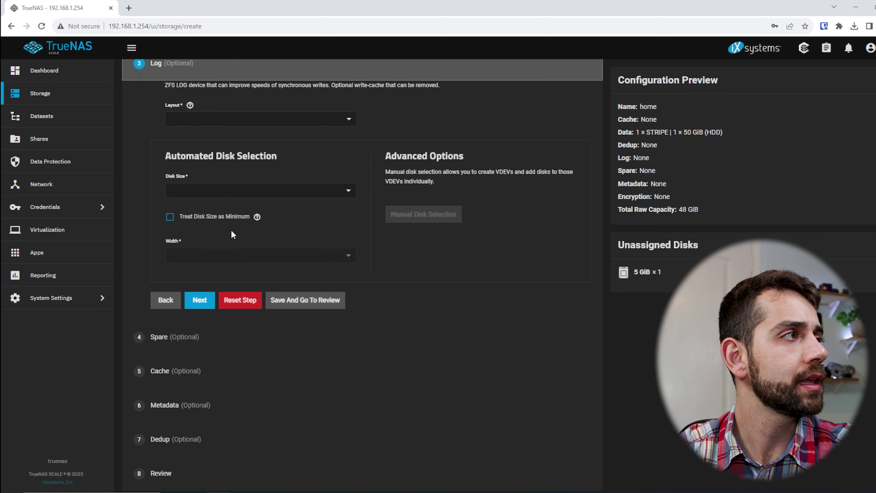
- Assign the 5 GiB (SSD) disk as a log VDEV with a Stripe layout and width 1, and continue to the Spare settings
{"action": "scroll", "coordinate": [193, 179], "scroll_direction": "up", "scroll_amount": 3}
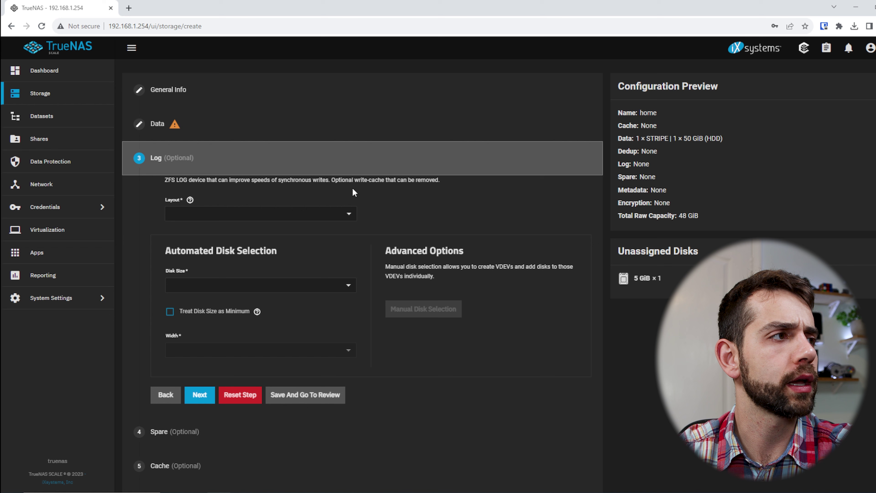
{"action": "left_click_drag", "start_coordinate": [335, 179], "coordinate": [425, 190]}
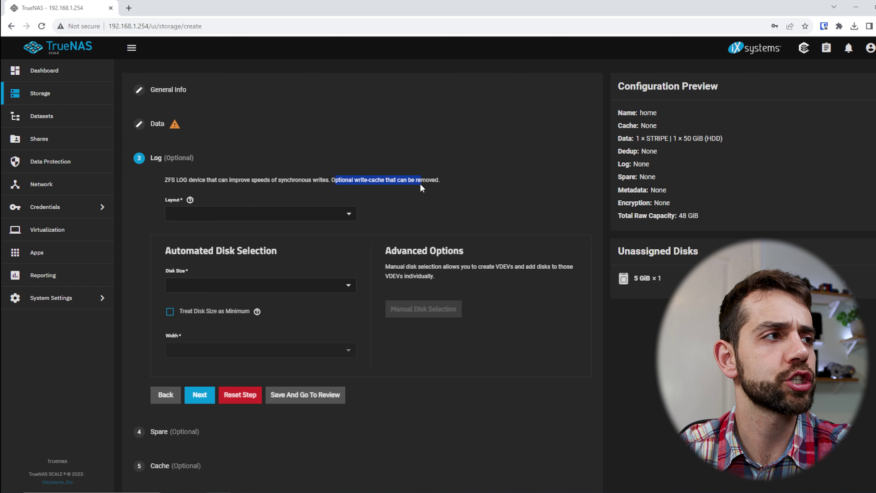
{"action": "left_click", "coordinate": [312, 217]}
{"action": "left_click", "coordinate": [191, 230]}
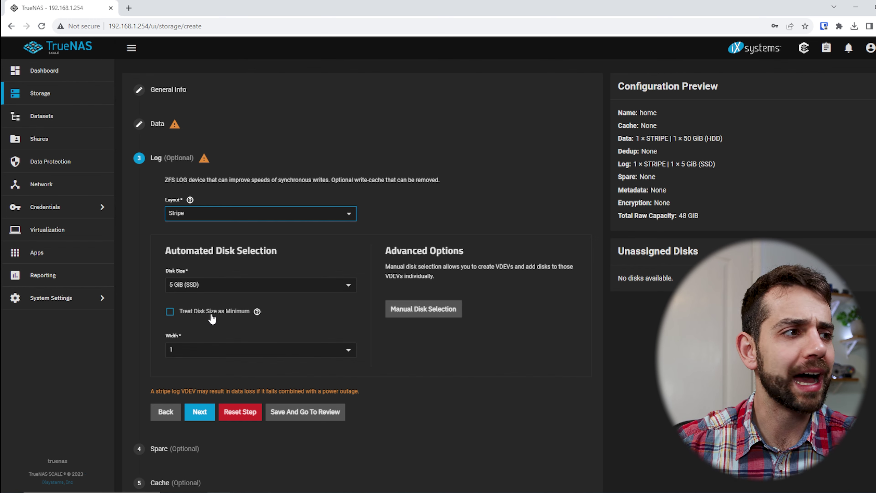
{"action": "scroll", "coordinate": [203, 377], "scroll_direction": "down", "scroll_amount": 1}
{"action": "left_click", "coordinate": [200, 369]}
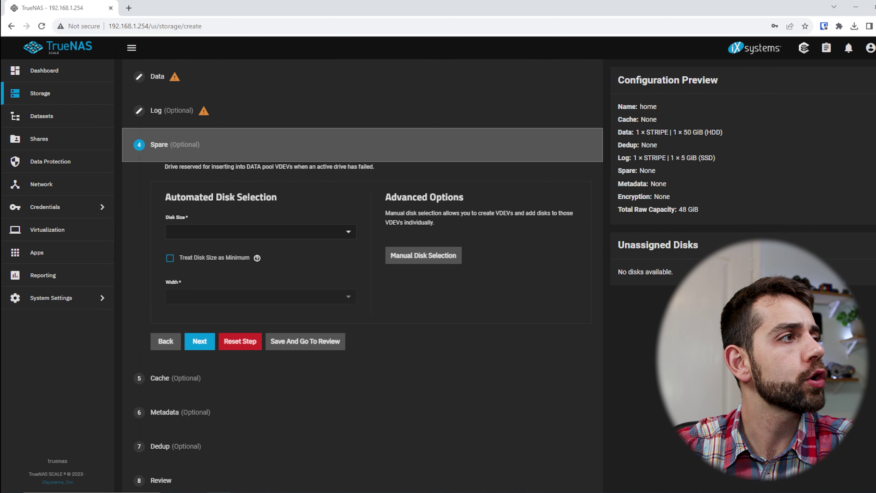
- Read the Spare and Cache VDEV descriptions and skip both sections without assigning any disks
{"action": "left_click_drag", "start_coordinate": [228, 167], "coordinate": [366, 170]}
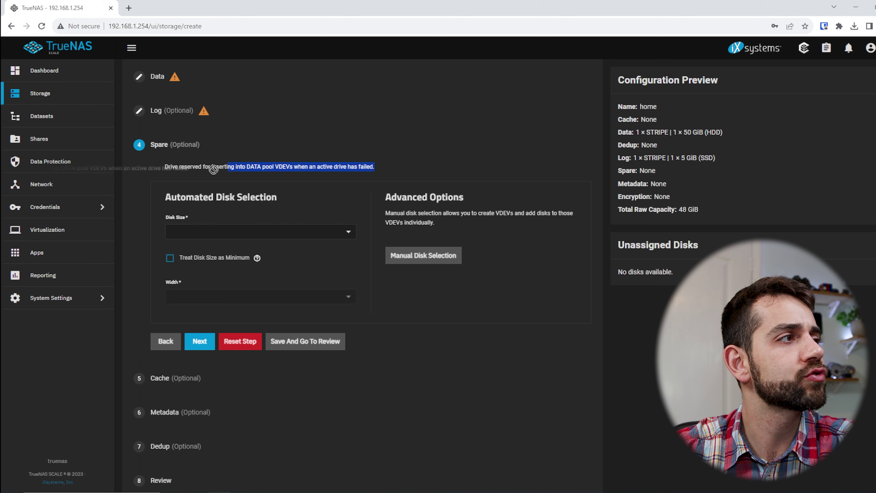
{"action": "left_click_drag", "start_coordinate": [184, 167], "coordinate": [403, 167]}
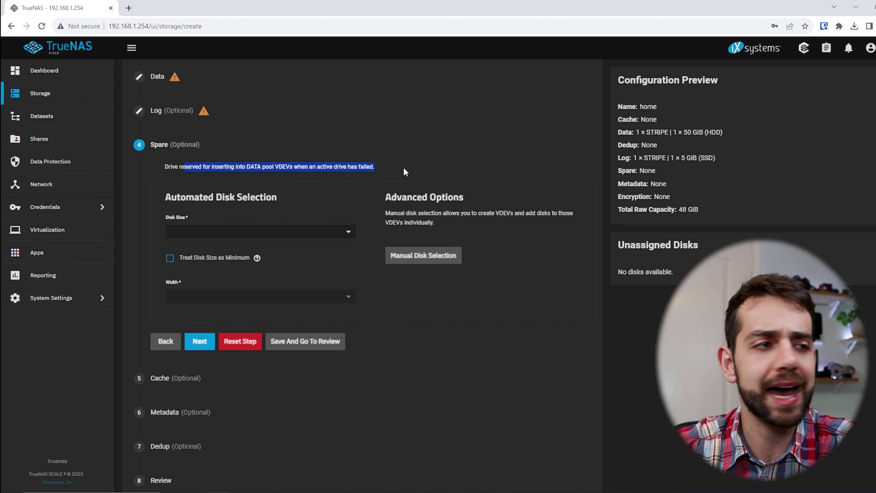
{"action": "left_click", "coordinate": [201, 342]}
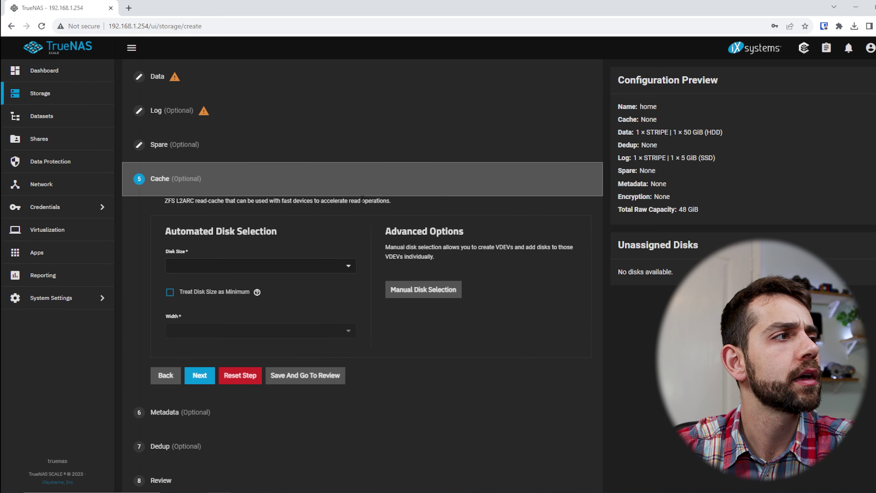
{"action": "left_click_drag", "start_coordinate": [314, 200], "coordinate": [406, 201]}
{"action": "left_click_drag", "start_coordinate": [168, 201], "coordinate": [261, 201]}
{"action": "left_click_drag", "start_coordinate": [349, 201], "coordinate": [372, 201]}
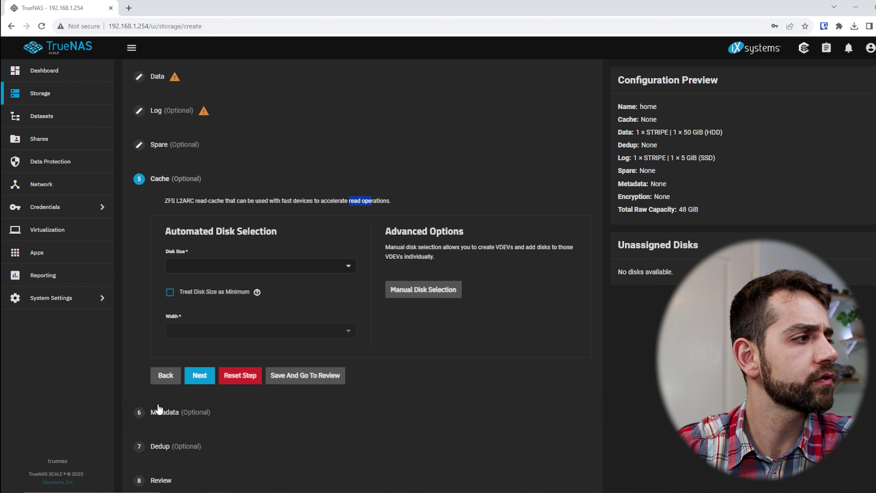
{"action": "left_click", "coordinate": [201, 375]}
- Skip the optional Metadata and Dedup VDEVs without assigning disks and continue to the pool review
{"action": "left_click_drag", "start_coordinate": [224, 235], "coordinate": [531, 407]}
{"action": "scroll", "coordinate": [353, 426], "scroll_direction": "down", "scroll_amount": 2}
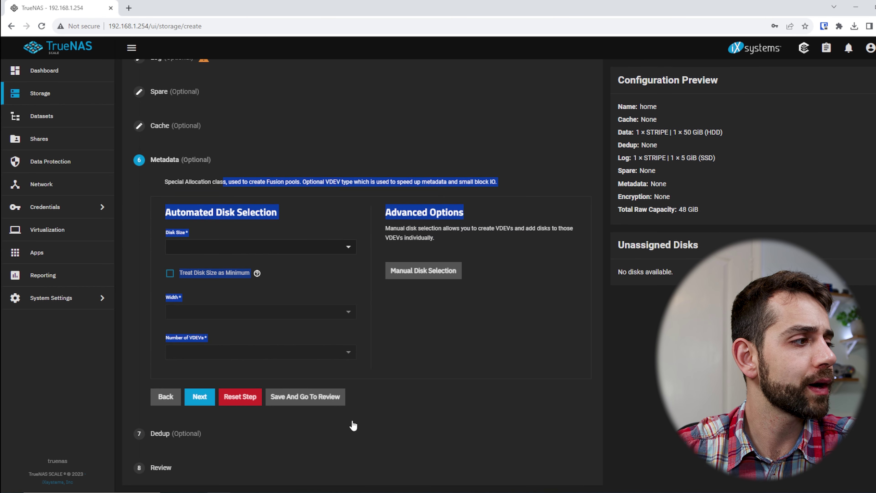
{"action": "left_click", "coordinate": [200, 397]}
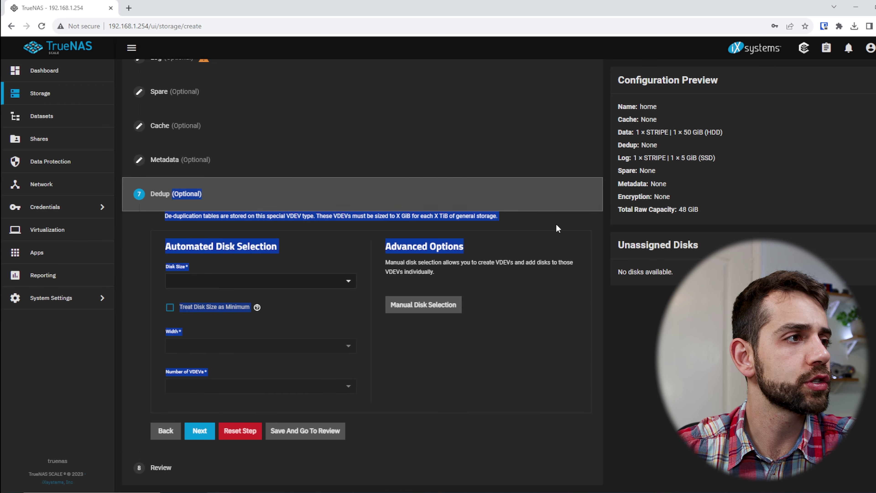
{"action": "left_click", "coordinate": [202, 434]}
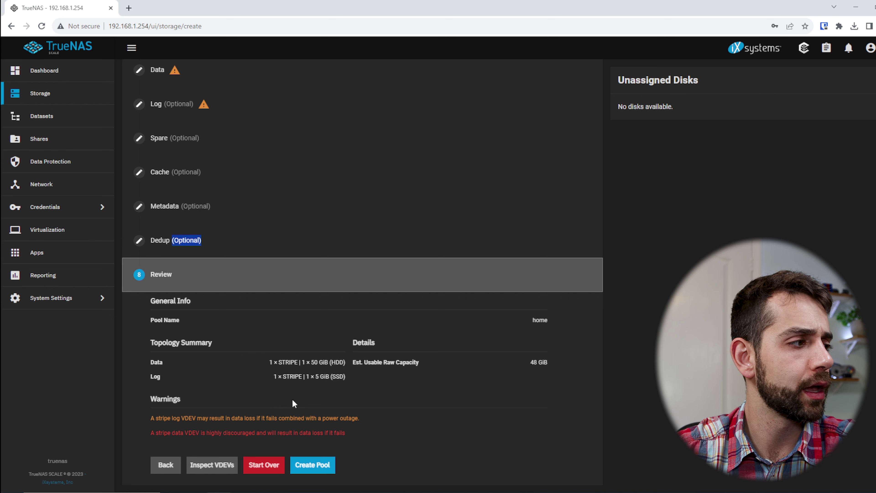
- Review the topology summary, capacity and warnings, and create the home pool, confirming that the contents of all added disks are erased
{"action": "left_click_drag", "start_coordinate": [142, 417], "coordinate": [367, 420]}
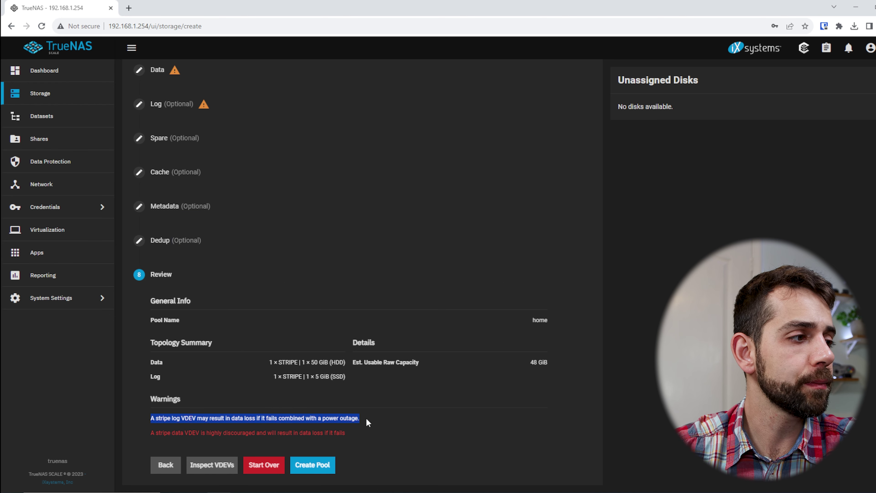
{"action": "left_click_drag", "start_coordinate": [171, 418], "coordinate": [206, 418]}
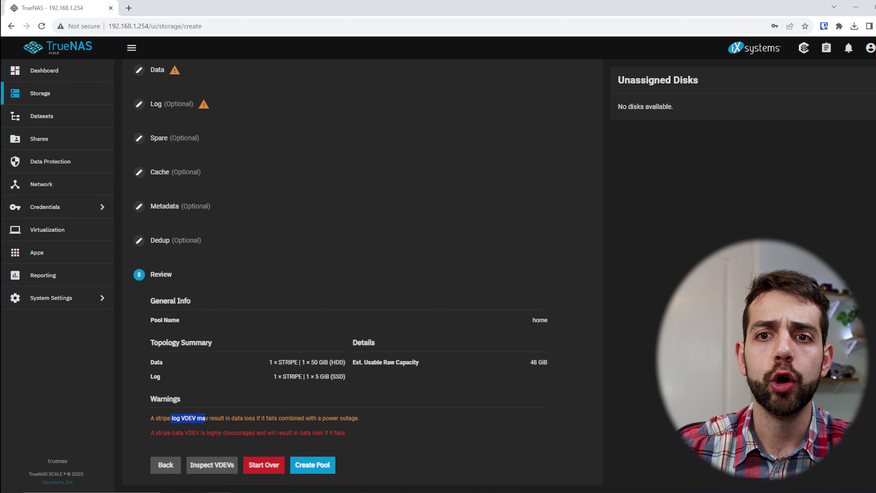
{"action": "left_click_drag", "start_coordinate": [374, 362], "coordinate": [531, 363]}
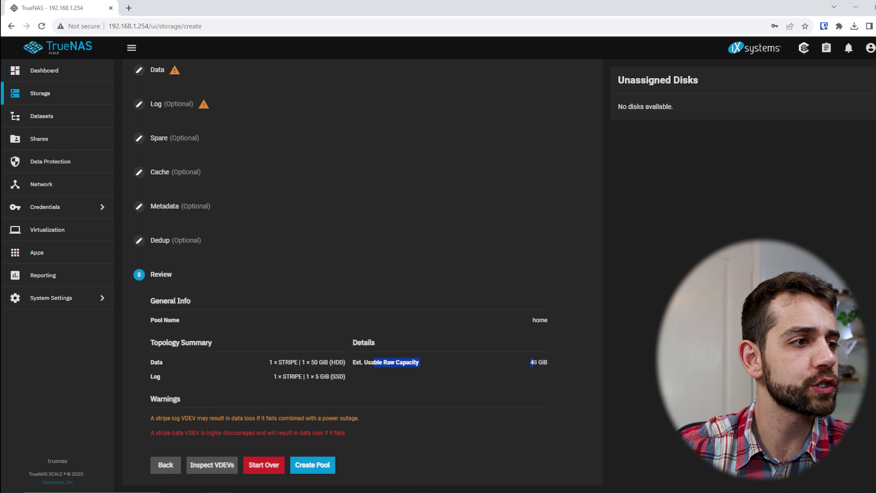
{"action": "left_click_drag", "start_coordinate": [273, 377], "coordinate": [346, 378]}
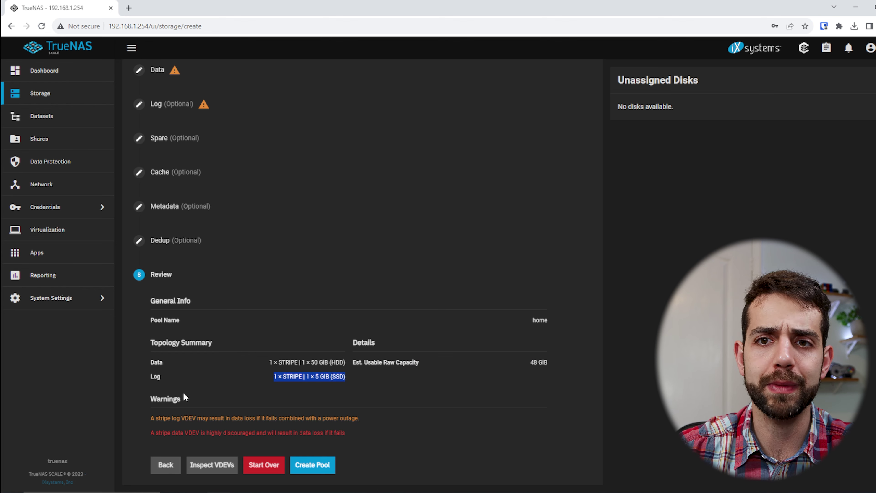
{"action": "left_click_drag", "start_coordinate": [222, 418], "coordinate": [349, 428]}
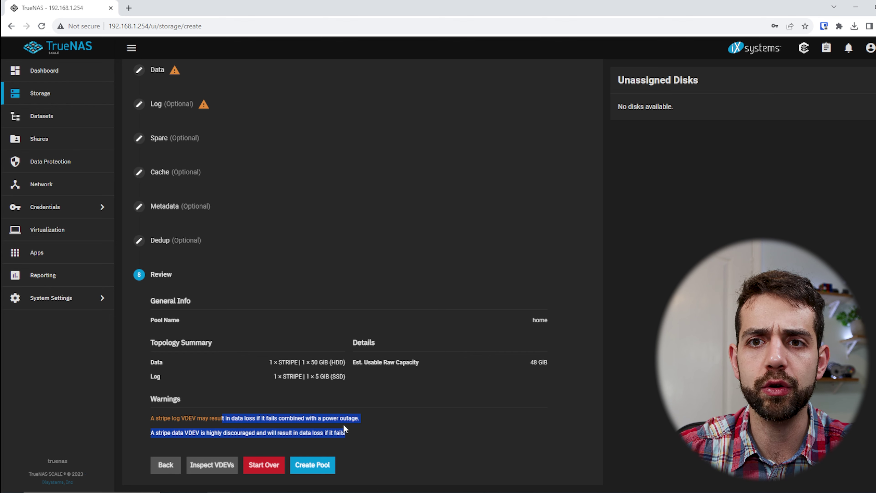
{"action": "left_click_drag", "start_coordinate": [273, 377], "coordinate": [359, 381]}
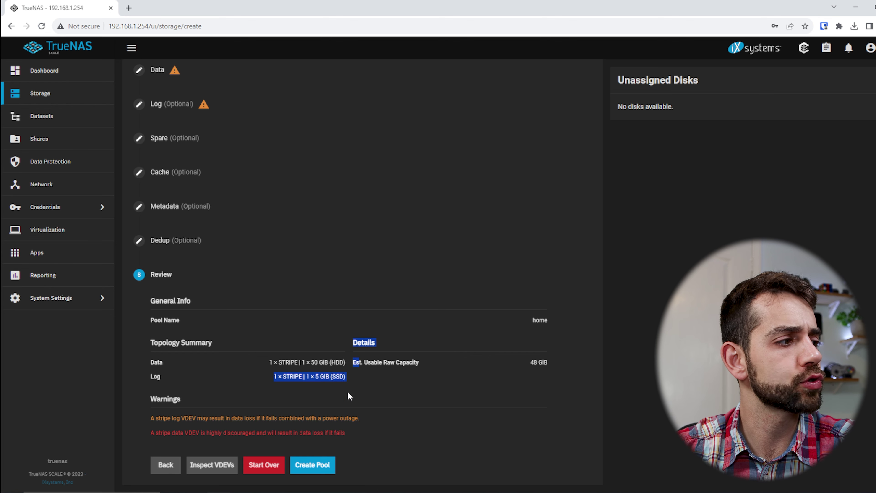
{"action": "left_click", "coordinate": [329, 470]}
{"action": "left_click", "coordinate": [389, 289]}
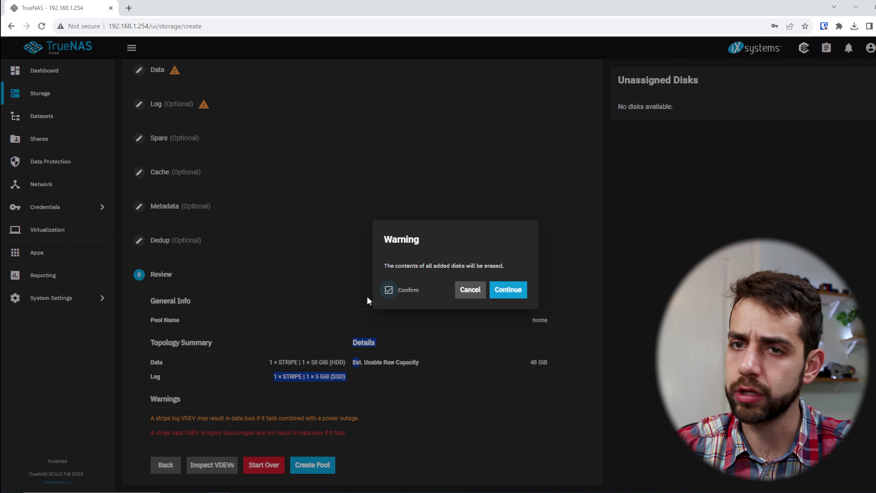
{"action": "left_click", "coordinate": [515, 295]}
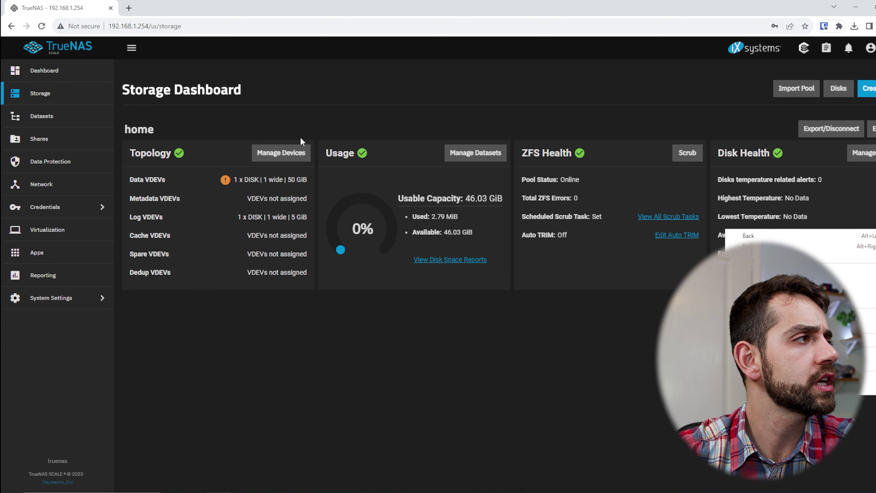
- Examine the home pool's topology on the Storage Dashboard, including the Data VDEVs with their warning marker and the Log VDEVs
{"action": "double_click", "coordinate": [139, 154]}
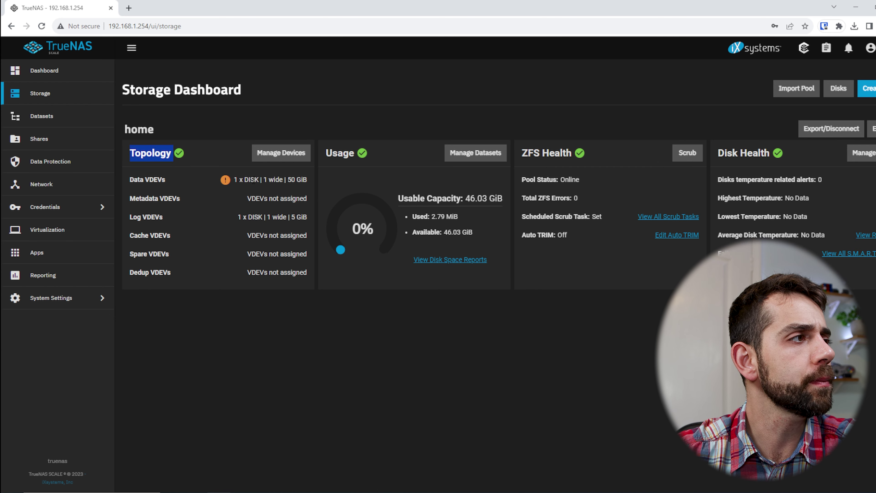
{"action": "mouse_move", "coordinate": [225, 180]}
{"action": "left_click_drag", "start_coordinate": [254, 178], "coordinate": [284, 180]}
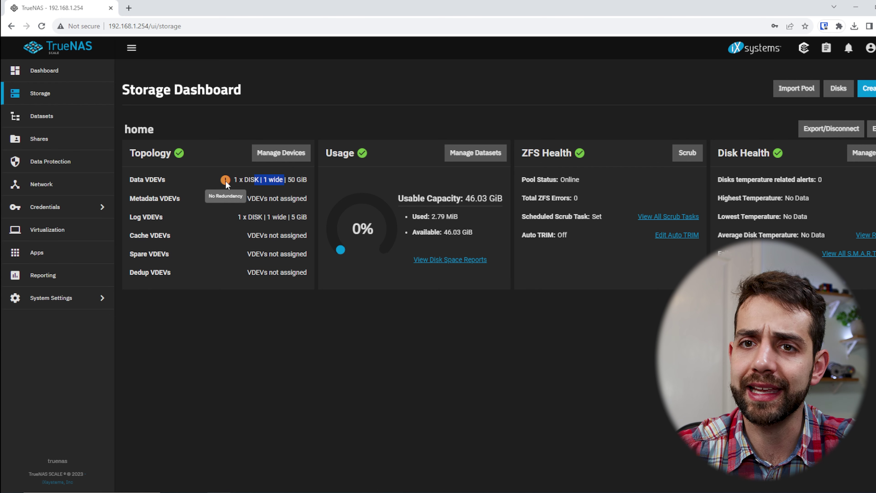
{"action": "left_click", "coordinate": [282, 178]}
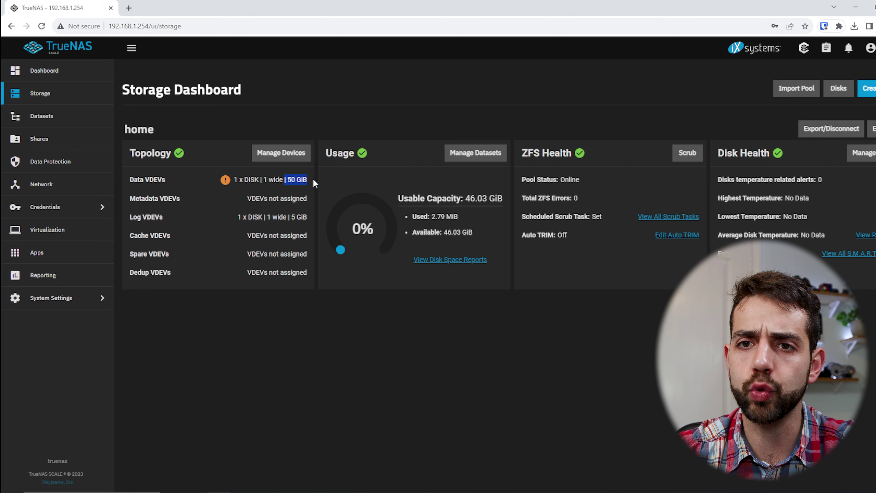
{"action": "left_click_drag", "start_coordinate": [275, 180], "coordinate": [307, 180]}
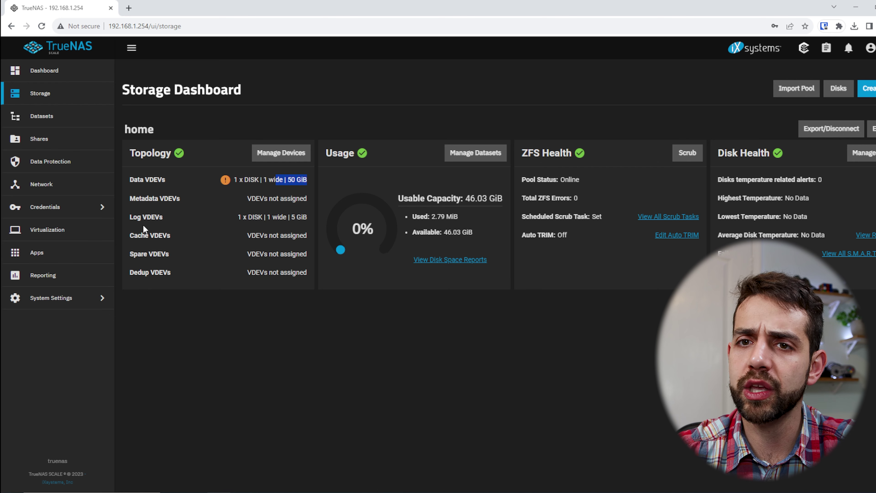
{"action": "mouse_move", "coordinate": [221, 183]}
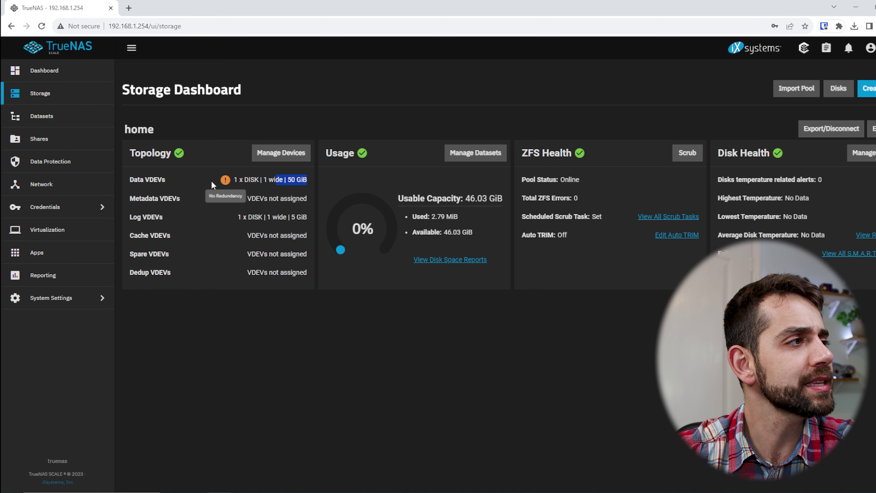
{"action": "left_click_drag", "start_coordinate": [229, 217], "coordinate": [303, 217]}
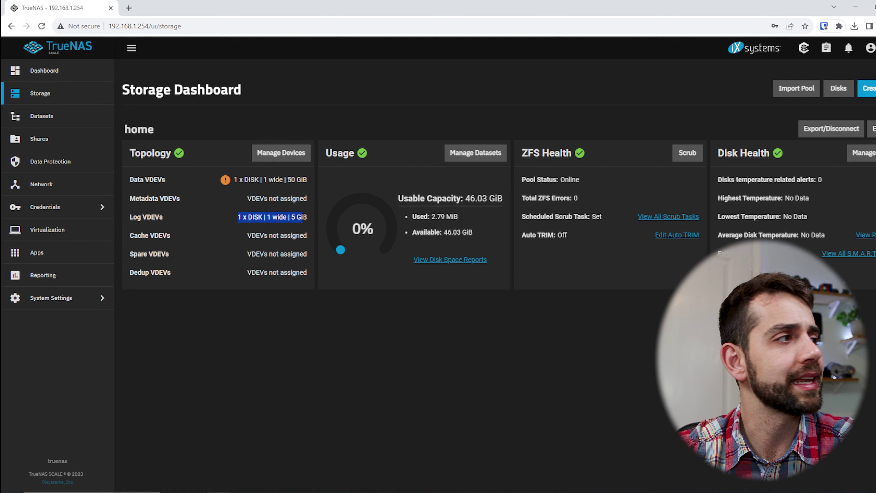
{"action": "left_click_drag", "start_coordinate": [152, 218], "coordinate": [221, 215]}
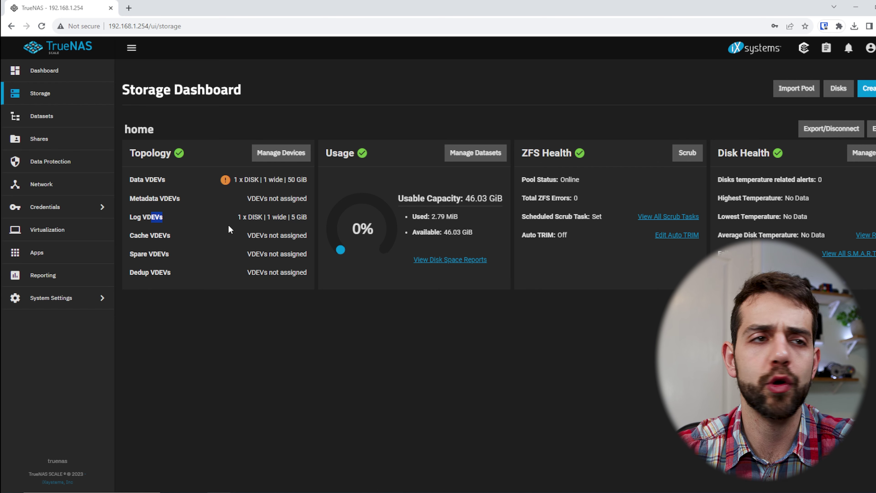
- Examine the home pool's Log, Dedup and Cache VDEV entries and view its disk reports from the Storage Dashboard
{"action": "left_click_drag", "start_coordinate": [157, 217], "coordinate": [295, 220]}
{"action": "left_click_drag", "start_coordinate": [308, 220], "coordinate": [283, 225]}
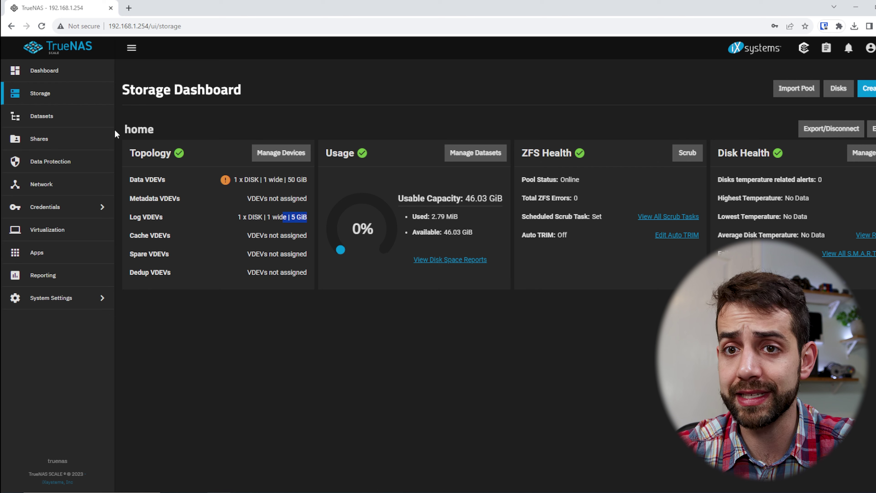
{"action": "left_click", "coordinate": [130, 273]}
{"action": "left_click_drag", "start_coordinate": [131, 273], "coordinate": [245, 270]}
{"action": "left_click_drag", "start_coordinate": [127, 237], "coordinate": [270, 230]}
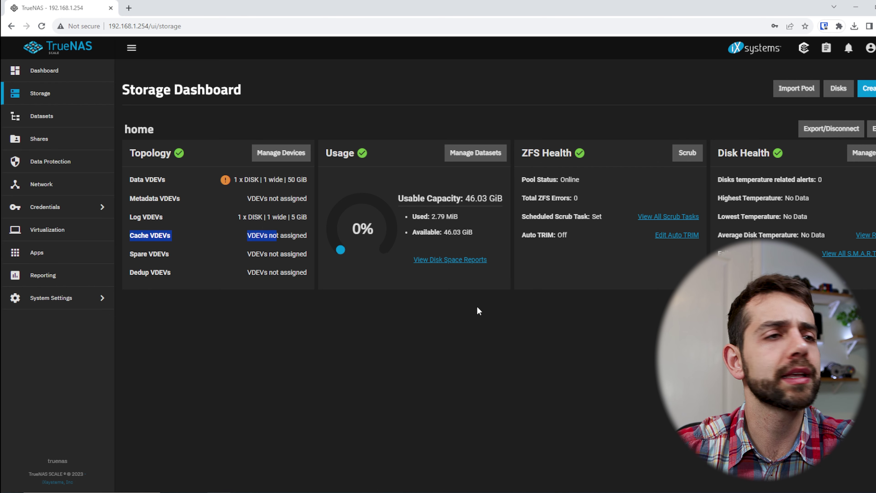
{"action": "left_click", "coordinate": [461, 260]}
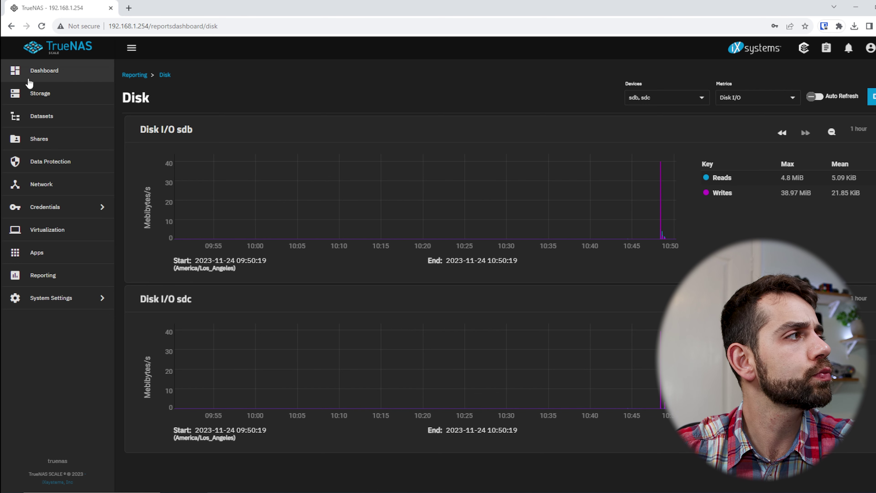
{"action": "left_click", "coordinate": [12, 29]}
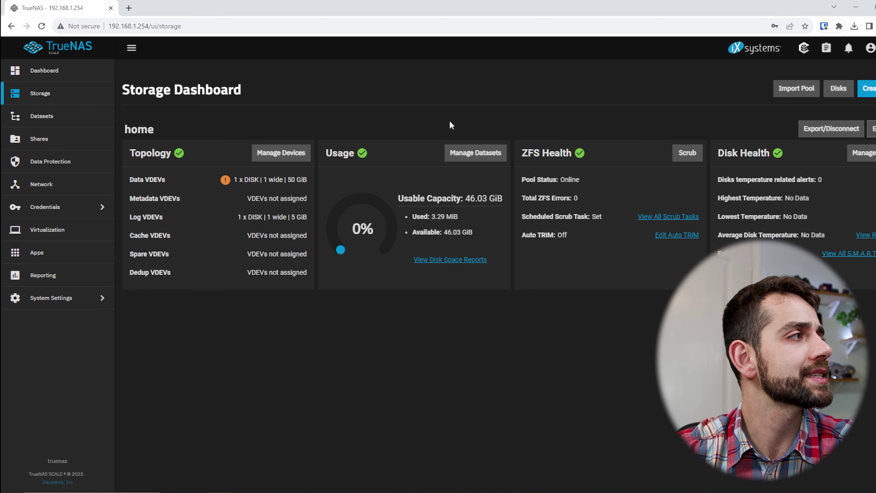
- Add a dataset named data under the home pool, leaving the comments empty and keeping the default options
{"action": "left_click", "coordinate": [42, 117]}
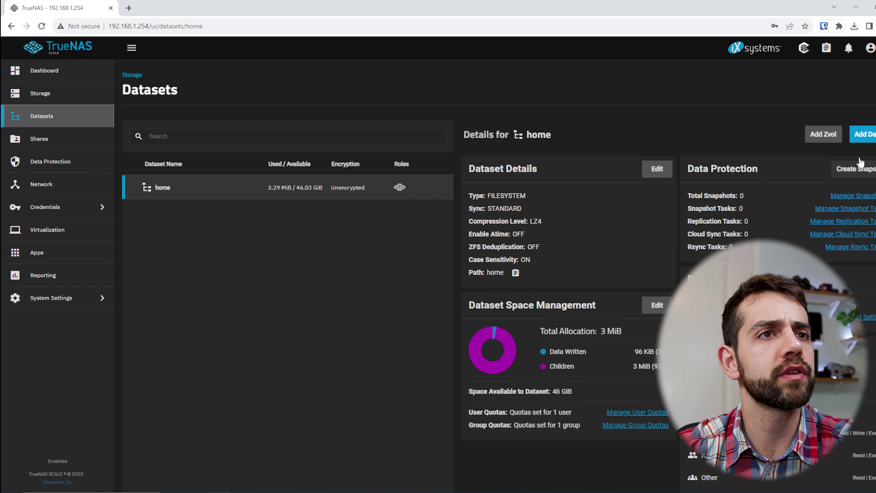
{"action": "left_click", "coordinate": [864, 134]}
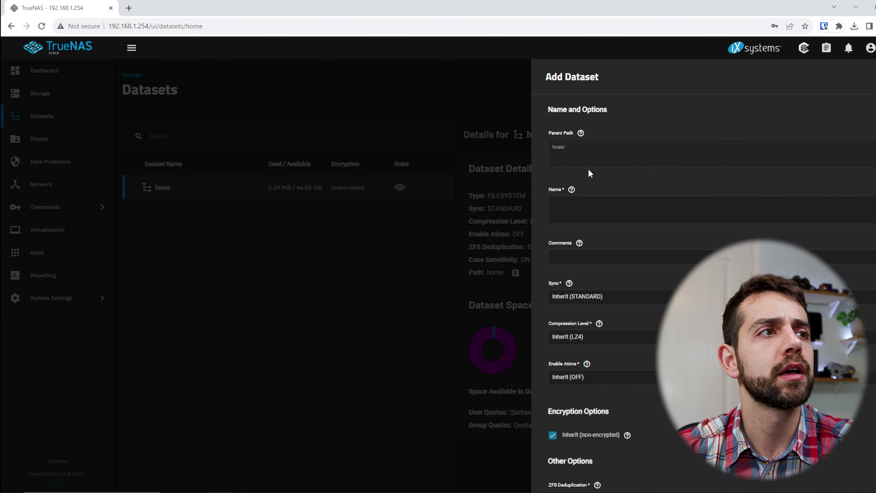
{"action": "left_click", "coordinate": [705, 200]}
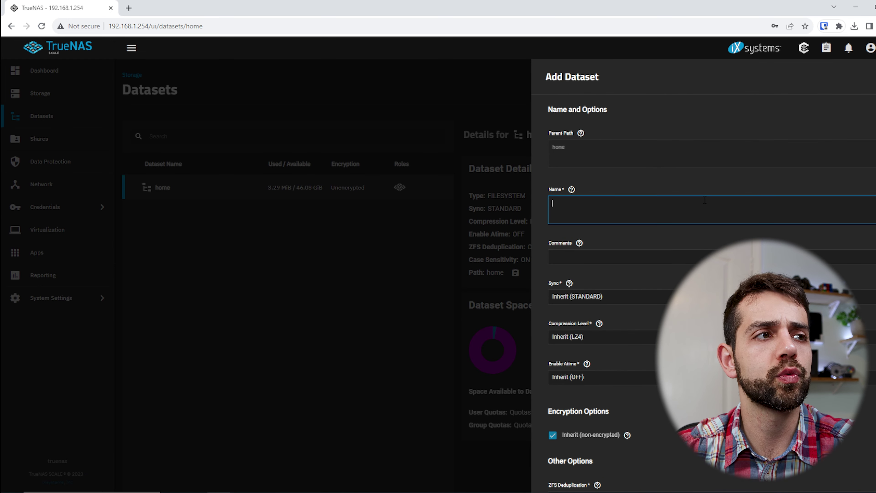
{"action": "type", "text": "data"}
{"action": "left_click", "coordinate": [584, 261]}
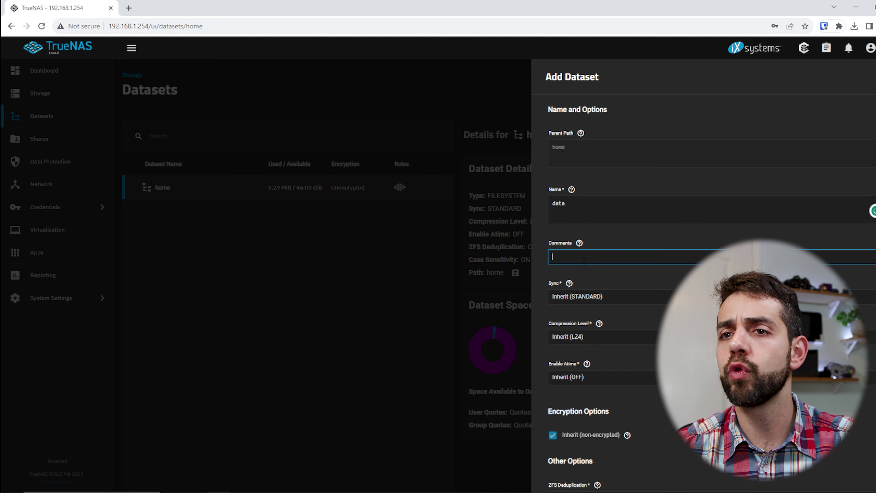
{"action": "scroll", "coordinate": [581, 288], "scroll_direction": "down", "scroll_amount": 3}
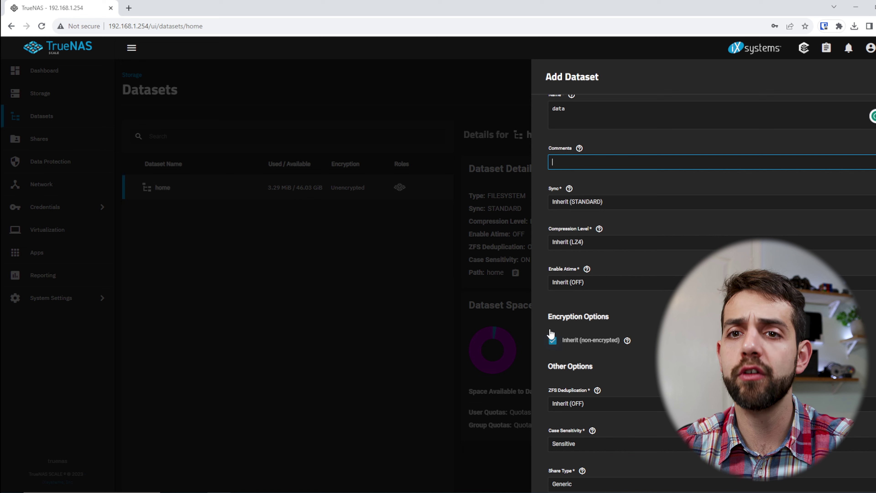
{"action": "scroll", "coordinate": [593, 282], "scroll_direction": "down", "scroll_amount": 2}
{"action": "left_click", "coordinate": [577, 475]}
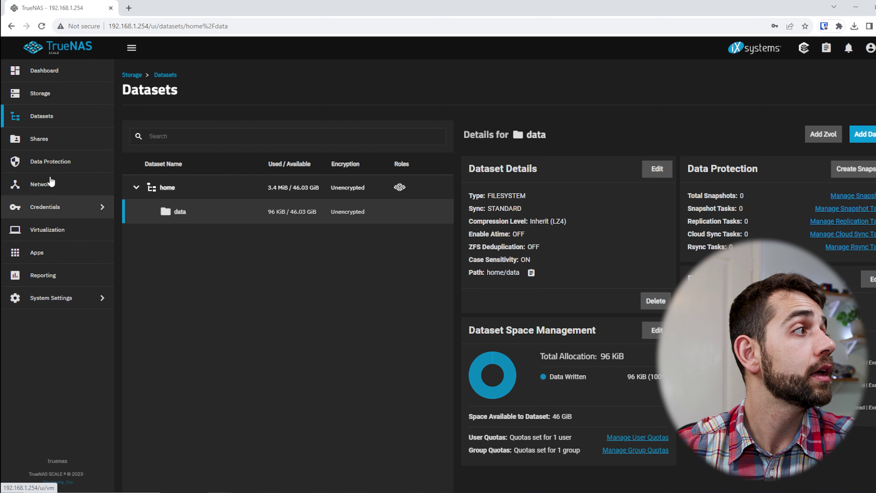
- Check the Windows (SMB) shares and browse the New And Updated list of available applications
{"action": "left_click", "coordinate": [60, 138]}
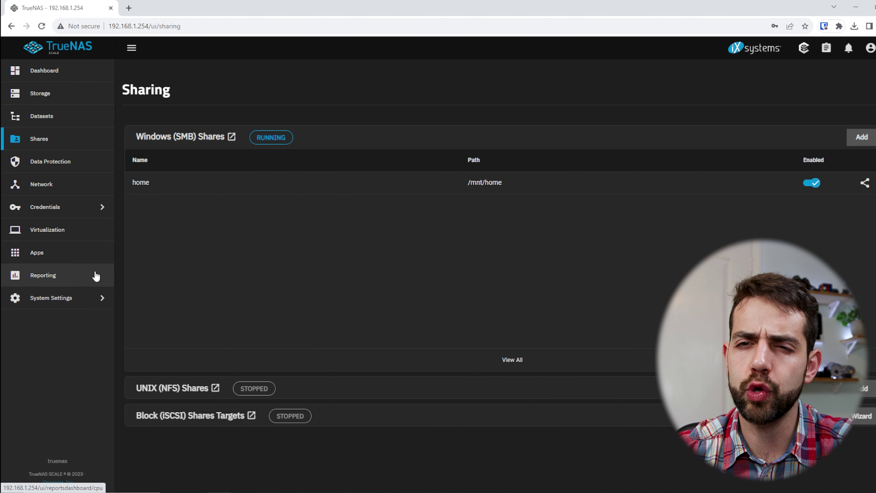
{"action": "left_click", "coordinate": [42, 259]}
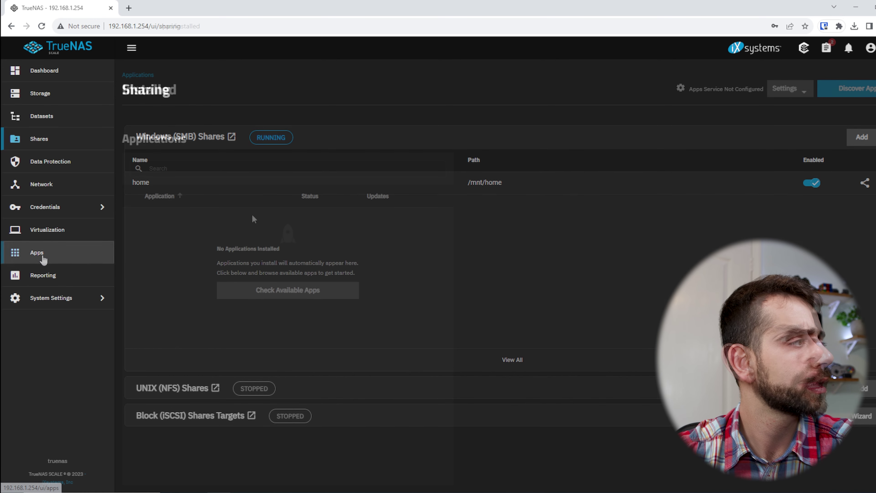
{"action": "left_click", "coordinate": [298, 293]}
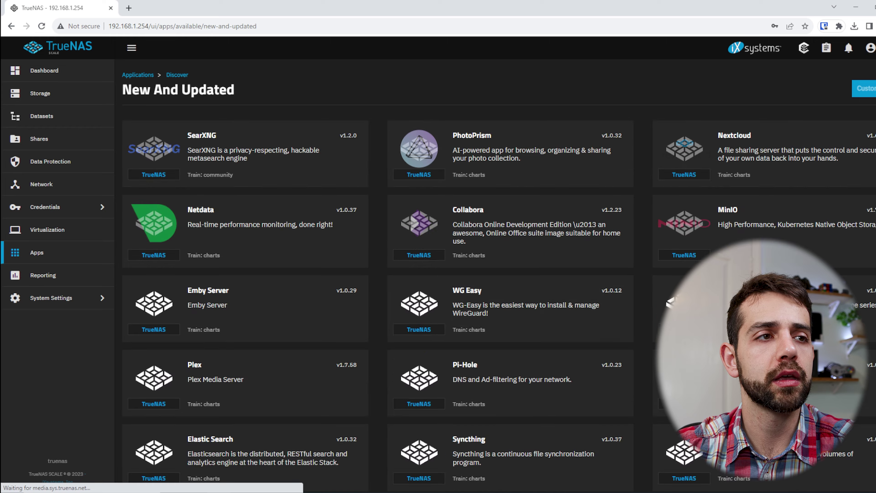
{"action": "scroll", "coordinate": [383, 271], "scroll_direction": "down", "scroll_amount": 10}
{"action": "scroll", "coordinate": [382, 271], "scroll_direction": "down", "scroll_amount": 20}
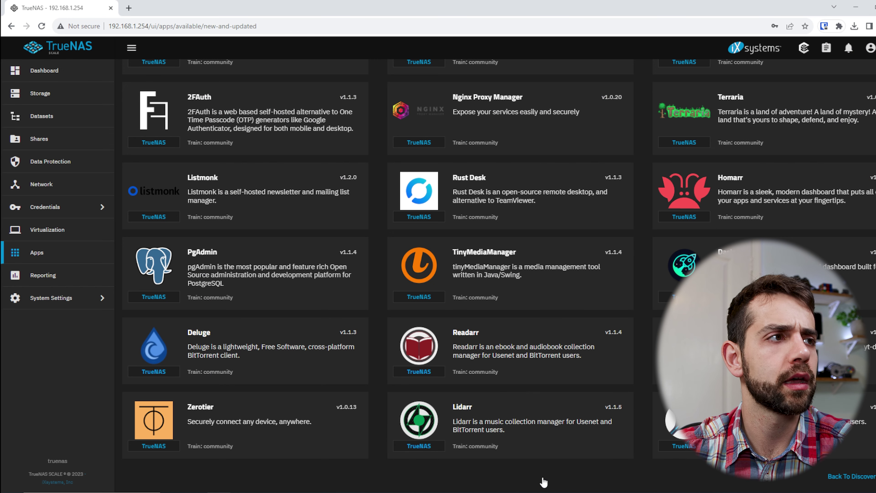
{"action": "scroll", "coordinate": [446, 461], "scroll_direction": "up", "scroll_amount": 20}
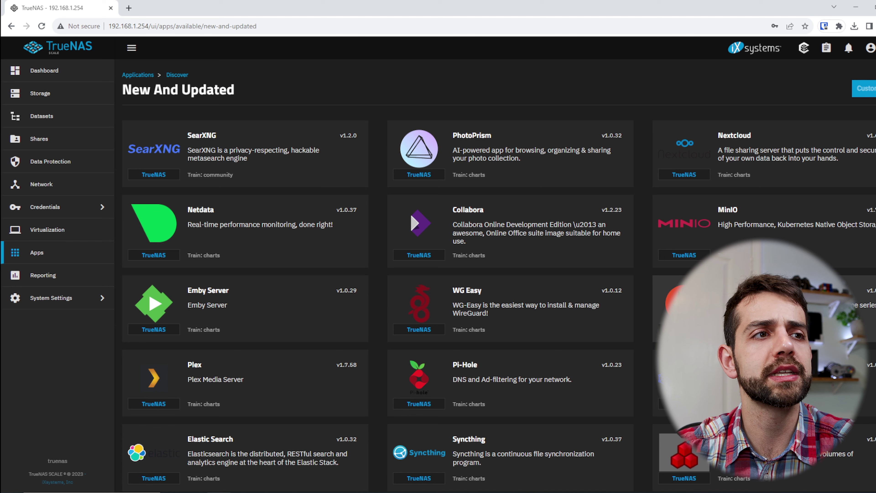
- From the Nextcloud app page, choose home as the pool for apps and agree to the application notice to start the installation
{"action": "left_click", "coordinate": [790, 155]}
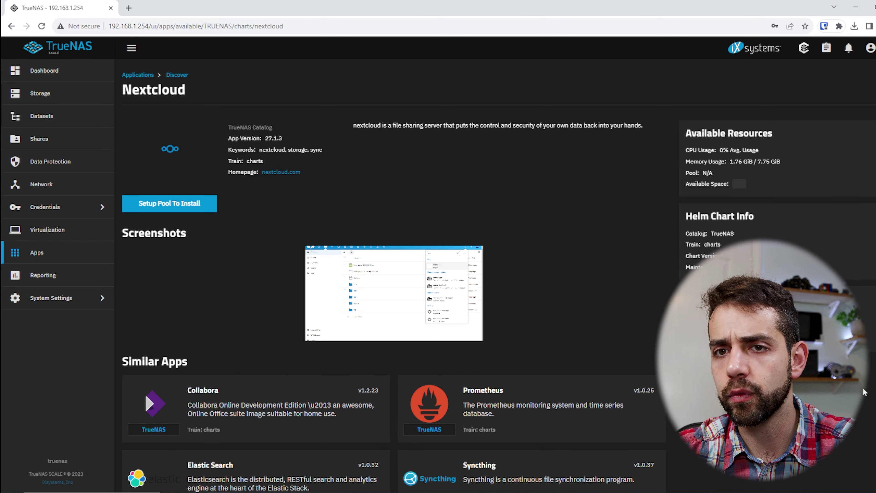
{"action": "left_click", "coordinate": [174, 207]}
{"action": "left_click", "coordinate": [434, 273]}
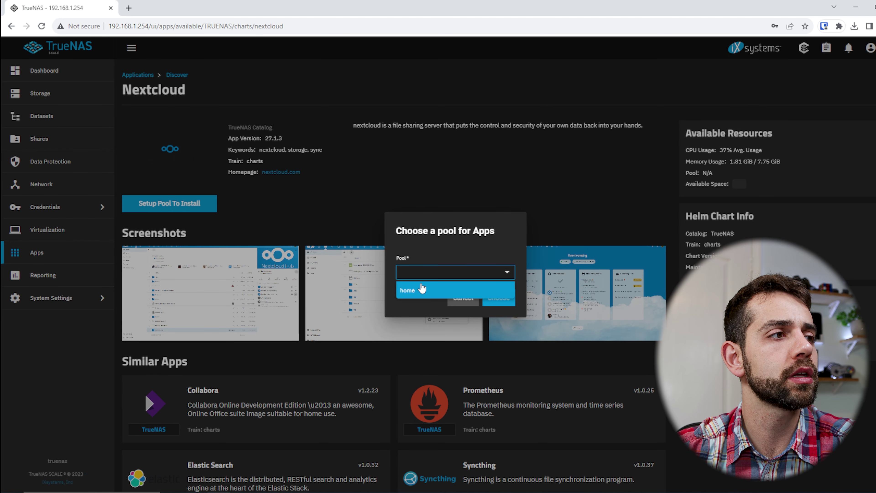
{"action": "left_click", "coordinate": [421, 289]}
{"action": "right_click", "coordinate": [414, 289]}
{"action": "left_click", "coordinate": [442, 263]}
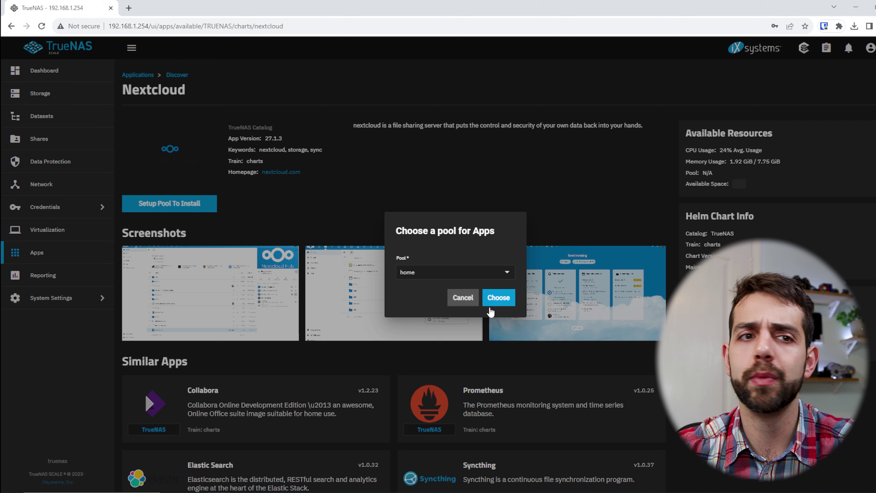
{"action": "left_click", "coordinate": [501, 299]}
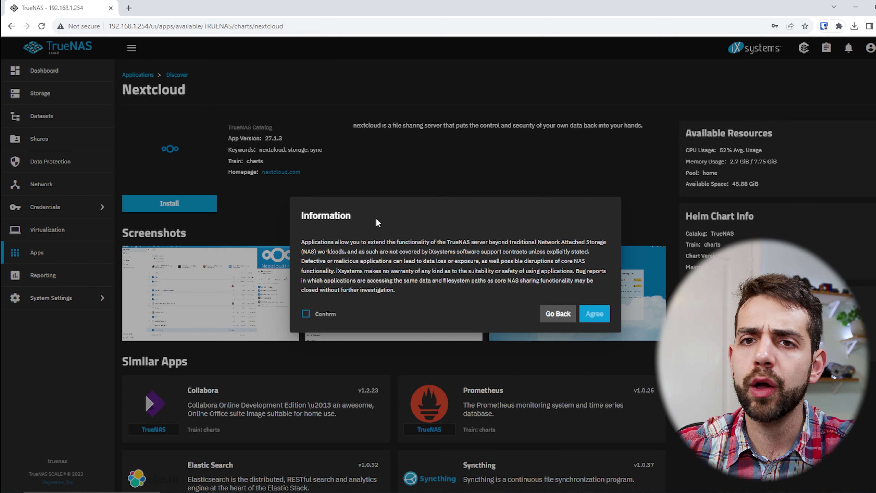
{"action": "left_click", "coordinate": [311, 315]}
{"action": "left_click", "coordinate": [594, 314]}
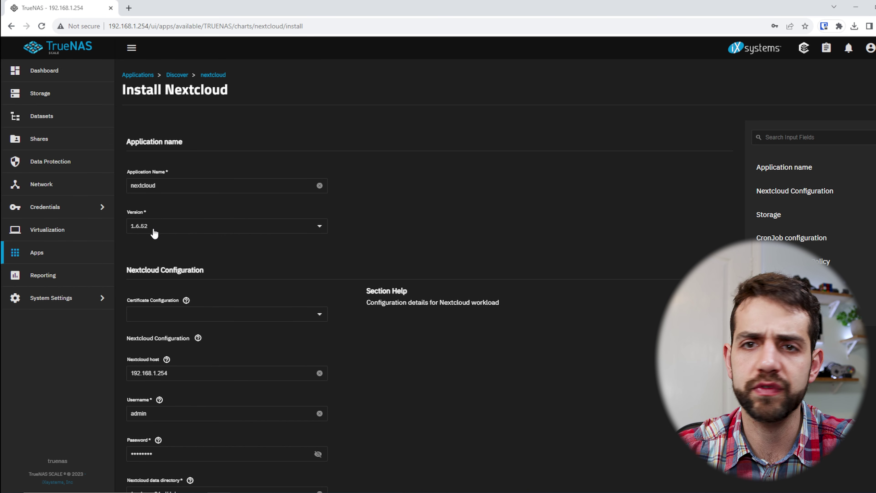
- Try the 'truenas_default' Certificate for Nextcloud and set the Certificate Configuration back to No Certificate
{"action": "scroll", "coordinate": [154, 233], "scroll_direction": "down", "scroll_amount": 2}
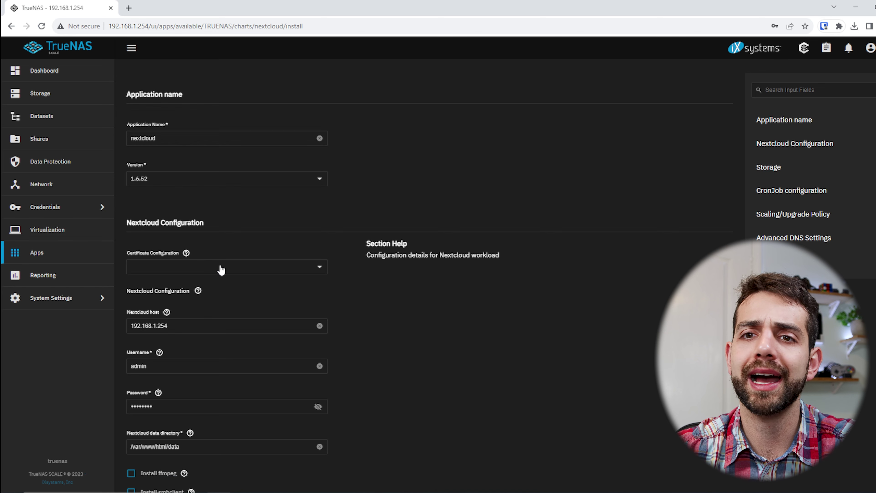
{"action": "left_click", "coordinate": [222, 270]}
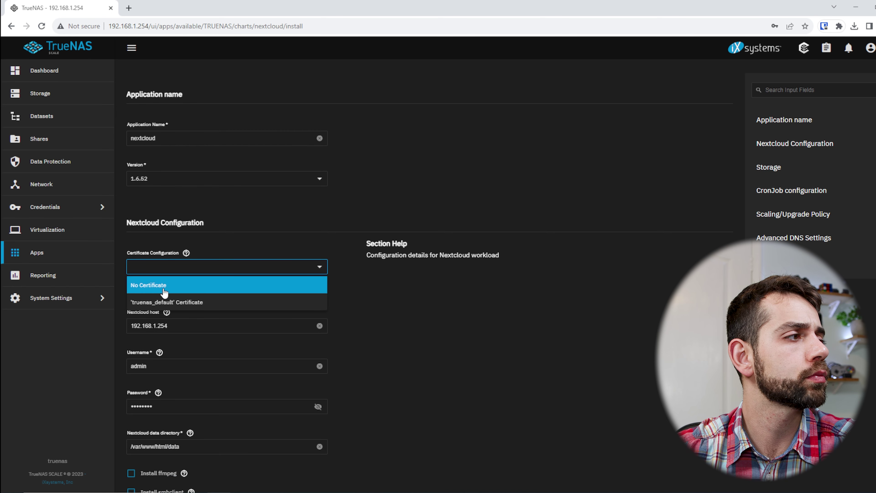
{"action": "scroll", "coordinate": [190, 289], "scroll_direction": "down", "scroll_amount": 4}
{"action": "left_click", "coordinate": [171, 208]}
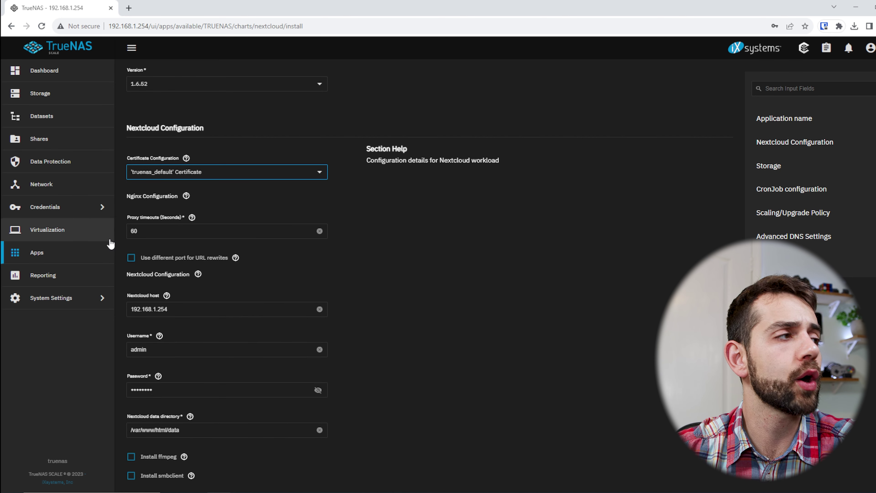
{"action": "left_click", "coordinate": [199, 177]}
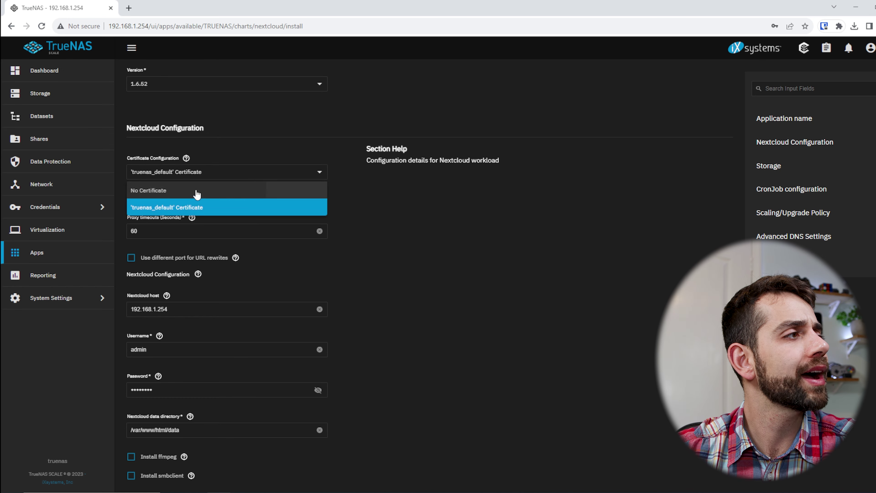
{"action": "left_click", "coordinate": [196, 191]}
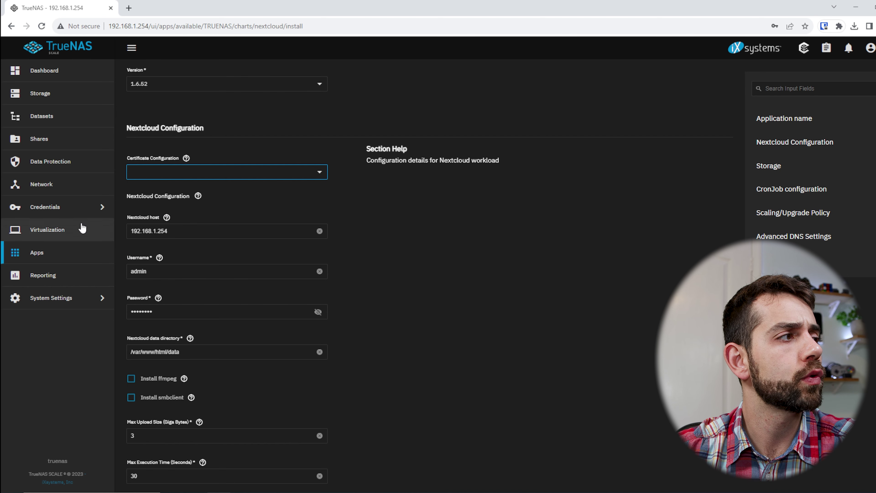
- Replace the password of the admin user in the Nextcloud configuration with a new account password
{"action": "scroll", "coordinate": [140, 235], "scroll_direction": "down", "scroll_amount": 1}
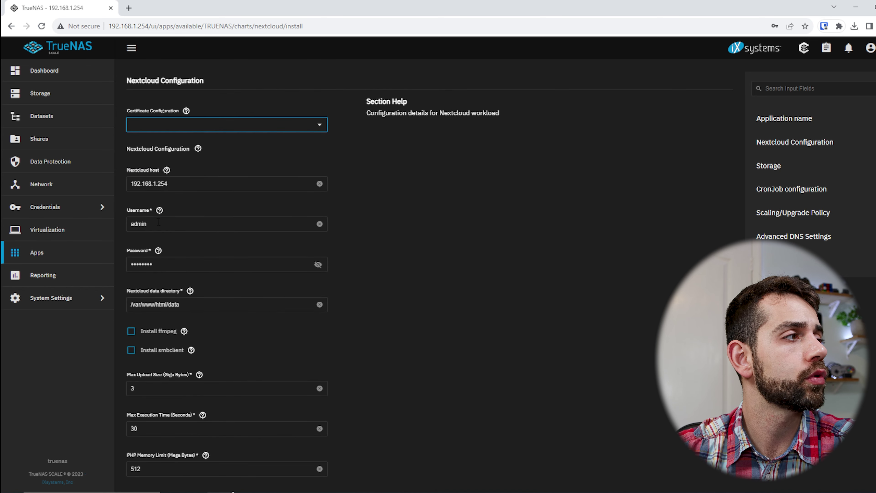
{"action": "left_click", "coordinate": [231, 262]}
{"action": "left_click", "coordinate": [318, 265]}
{"action": "left_click", "coordinate": [318, 265]}
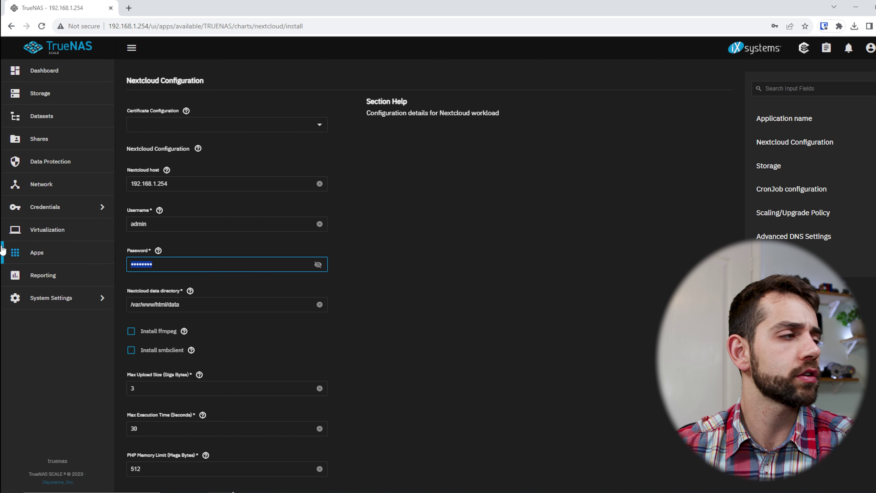
{"action": "key", "text": "ctrl+a"}
{"action": "type", "text": "••"}
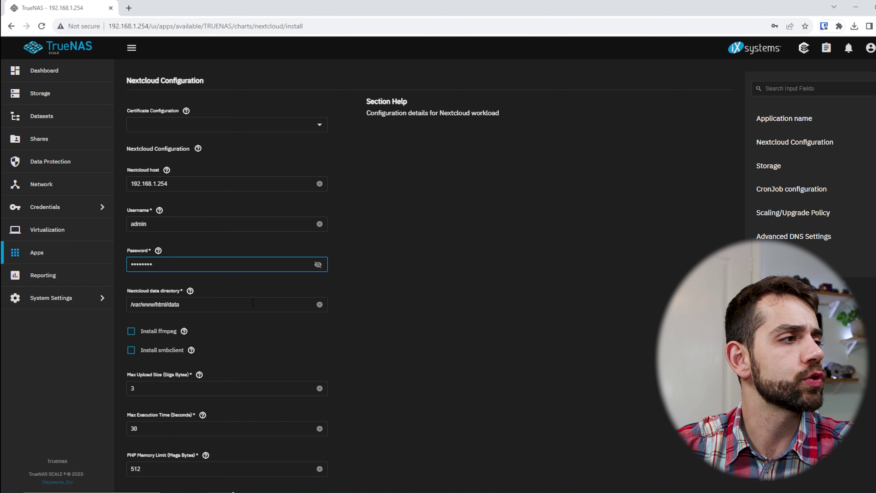
{"action": "scroll", "coordinate": [172, 242], "scroll_direction": "down", "scroll_amount": 10}
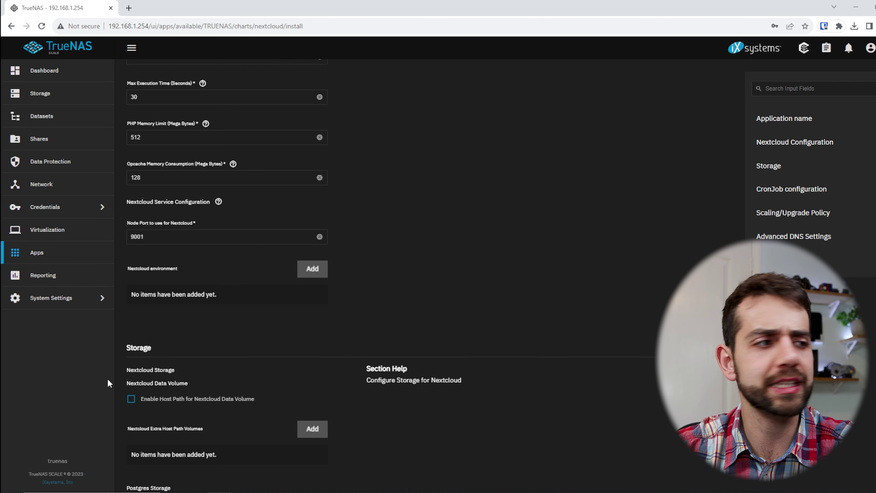
{"action": "left_click", "coordinate": [131, 399]}
{"action": "scroll", "coordinate": [210, 393], "scroll_direction": "down", "scroll_amount": 3}
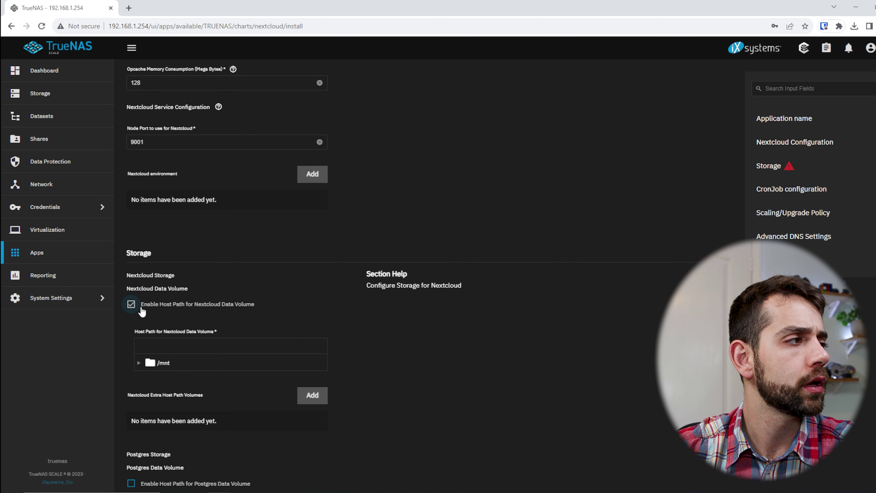
{"action": "left_click", "coordinate": [130, 304]}
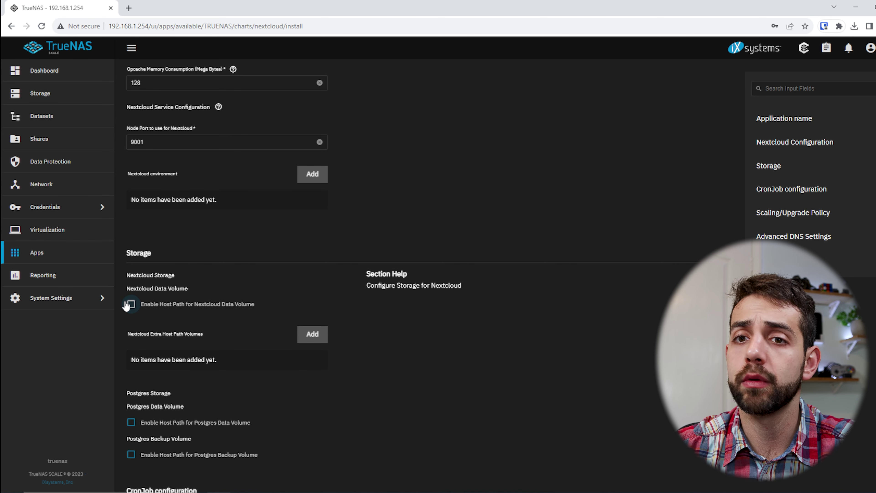
- Install Nextcloud with the remaining default settings and check its deployment among the installed applications
{"action": "scroll", "coordinate": [280, 222], "scroll_direction": "down", "scroll_amount": 10}
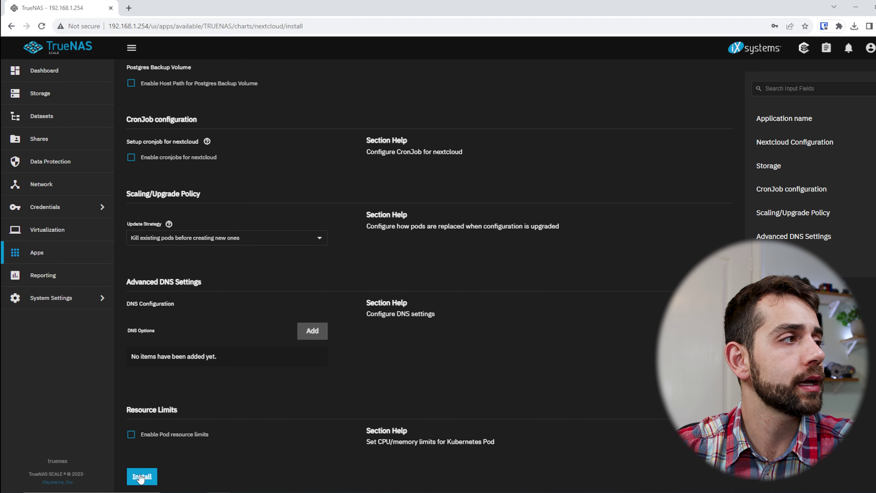
{"action": "left_click", "coordinate": [141, 477]}
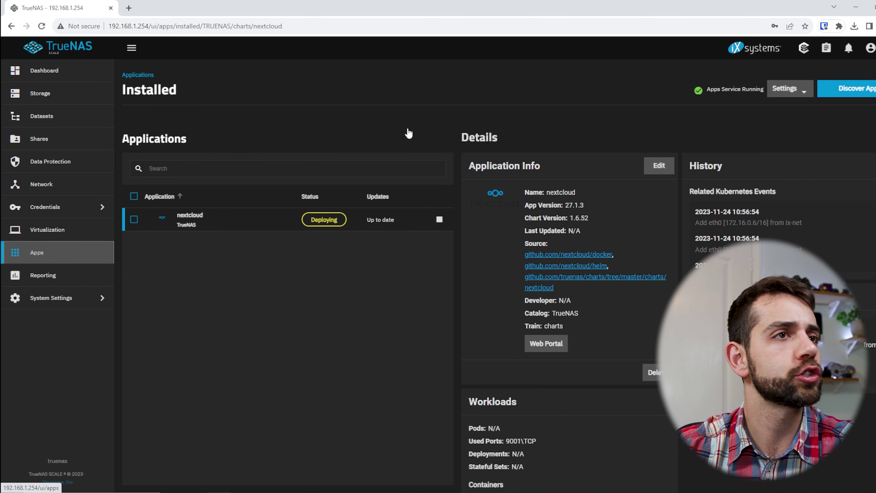
{"action": "left_click", "coordinate": [869, 97]}
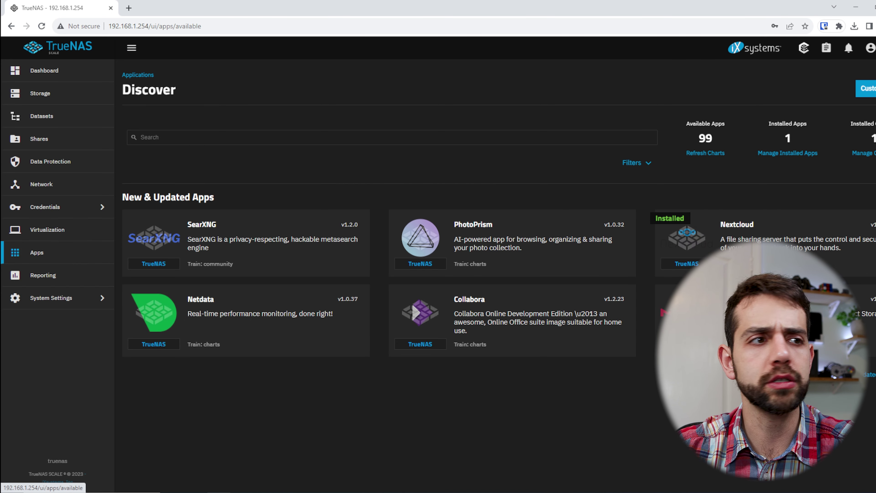
{"action": "left_click", "coordinate": [49, 254]}
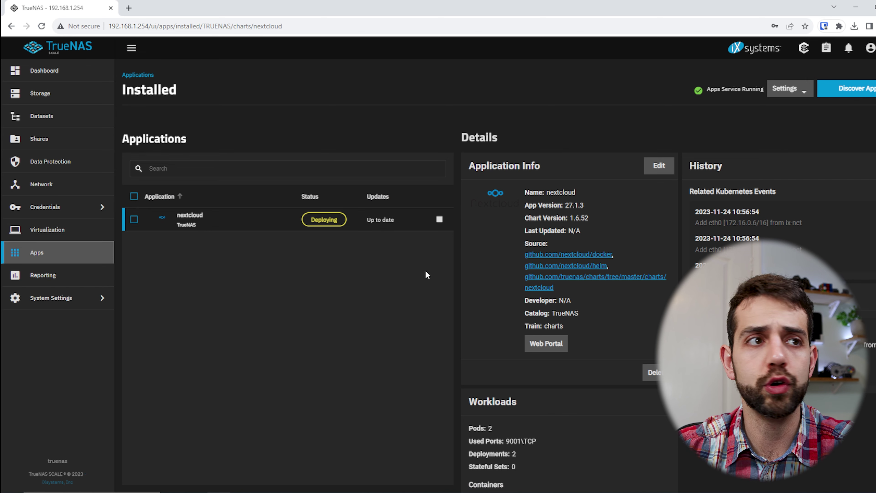
- Review the installed Nextcloud app's details, including its application info, used ports and containers under Workloads
{"action": "left_click", "coordinate": [281, 221]}
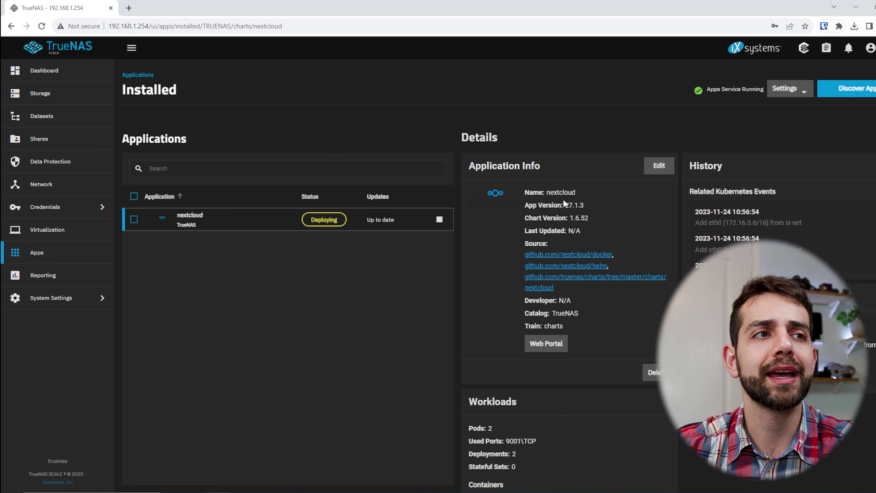
{"action": "scroll", "coordinate": [754, 200], "scroll_direction": "down", "scroll_amount": 1}
{"action": "scroll", "coordinate": [754, 201], "scroll_direction": "down", "scroll_amount": 3}
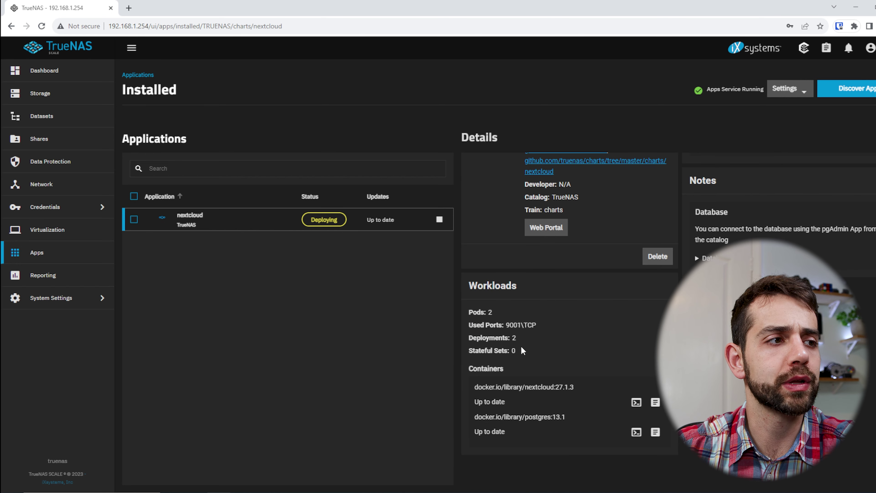
{"action": "right_click", "coordinate": [514, 325]}
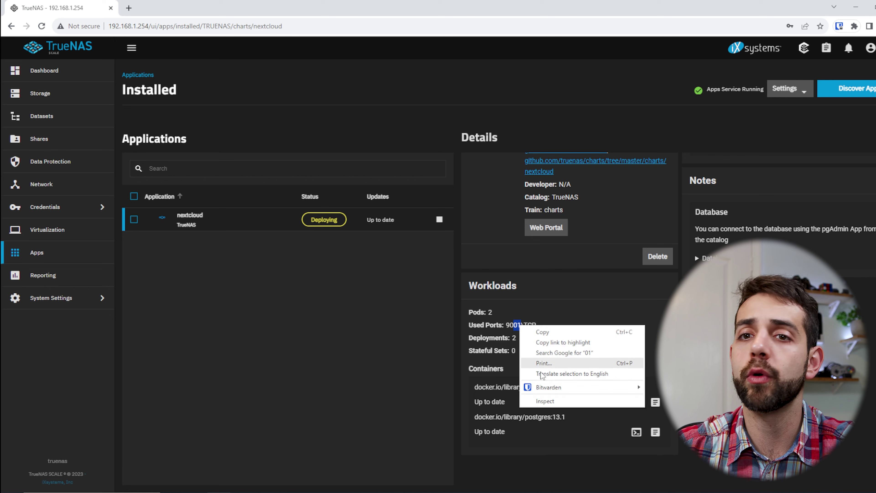
{"action": "key", "text": "Escape"}
{"action": "left_click_drag", "start_coordinate": [483, 386], "coordinate": [597, 444]}
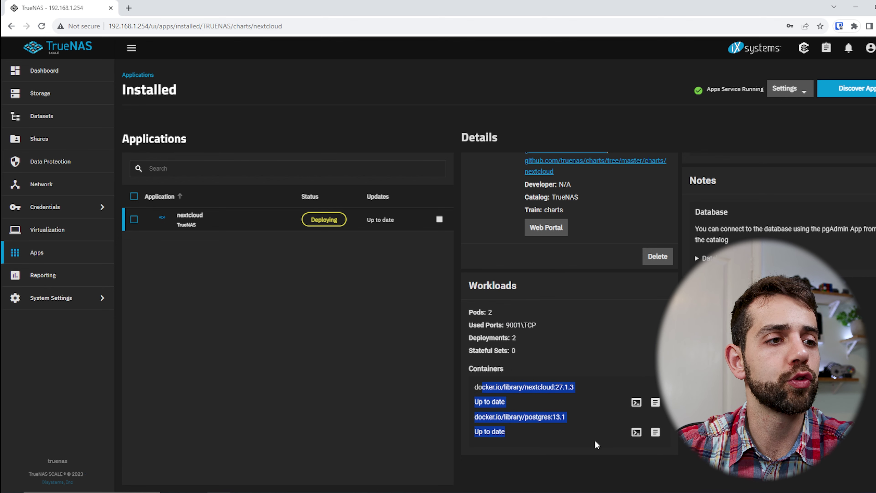
{"action": "scroll", "coordinate": [591, 432], "scroll_direction": "up", "scroll_amount": 3}
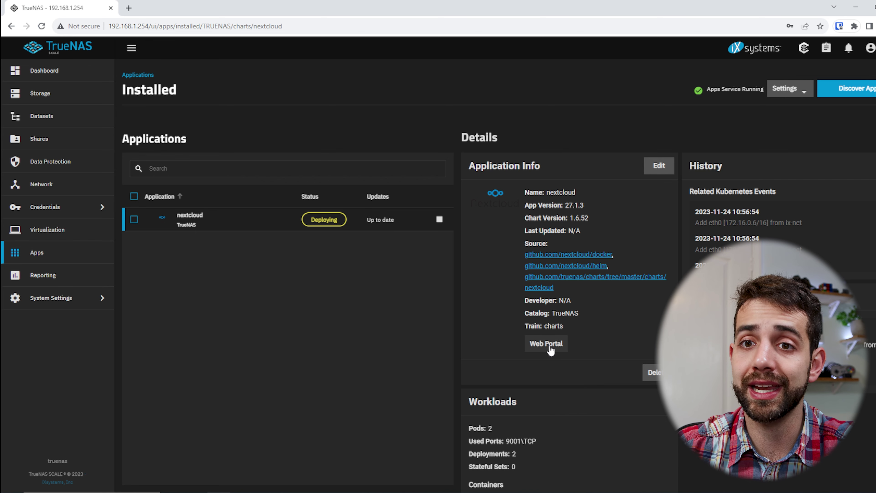
- Open the full list of new and updated apps in the Discover catalog and browse the available applications
{"action": "left_click", "coordinate": [869, 97]}
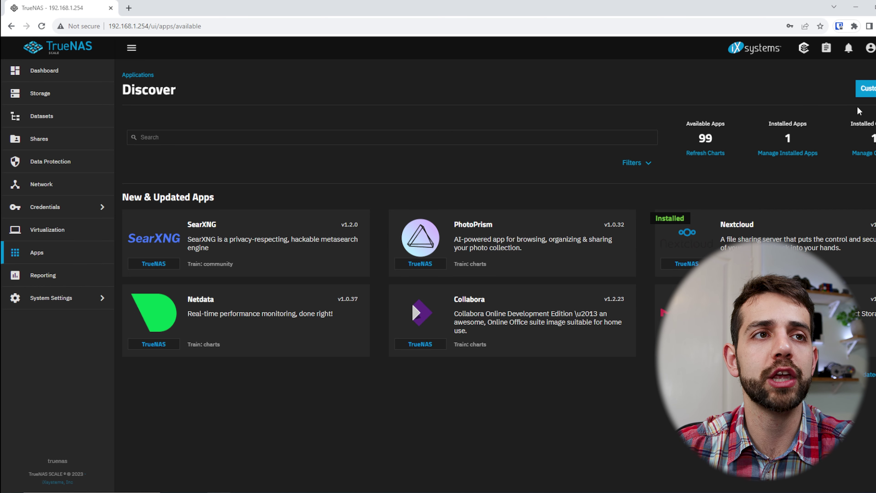
{"action": "left_click", "coordinate": [870, 375]}
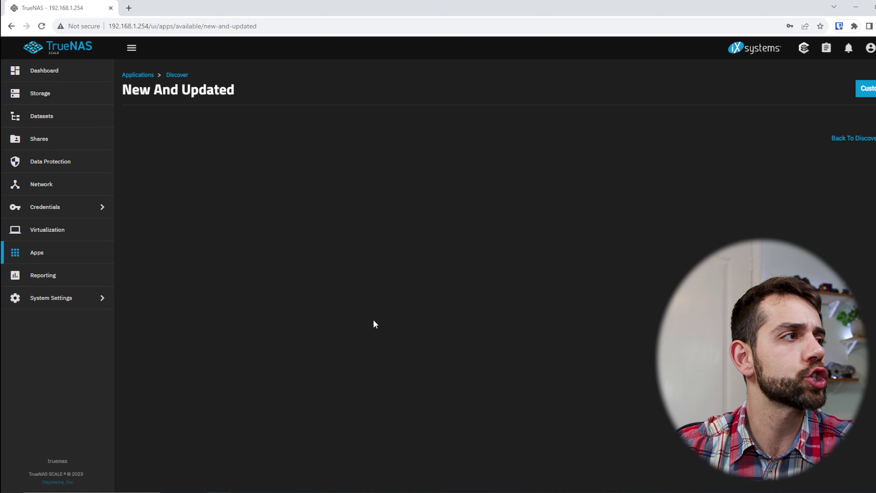
{"action": "scroll", "coordinate": [321, 267], "scroll_direction": "down", "scroll_amount": 1}
{"action": "scroll", "coordinate": [278, 112], "scroll_direction": "up", "scroll_amount": 1}
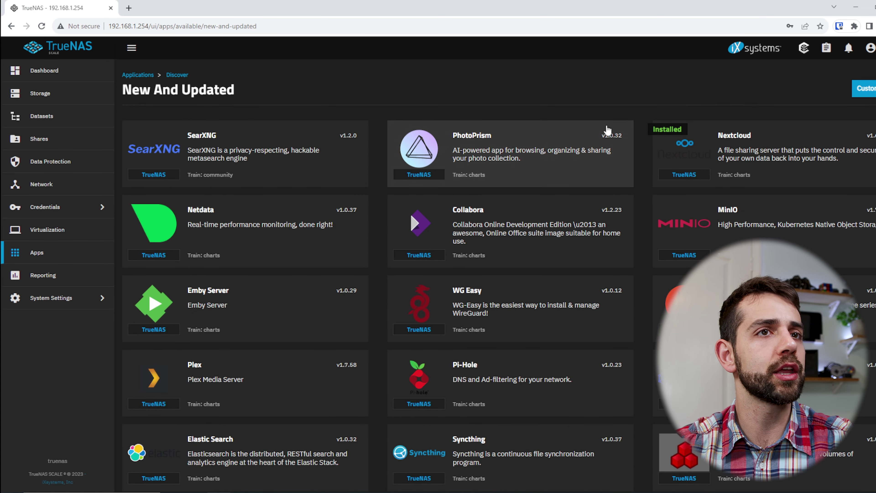
{"action": "scroll", "coordinate": [580, 265], "scroll_direction": "down", "scroll_amount": 5}
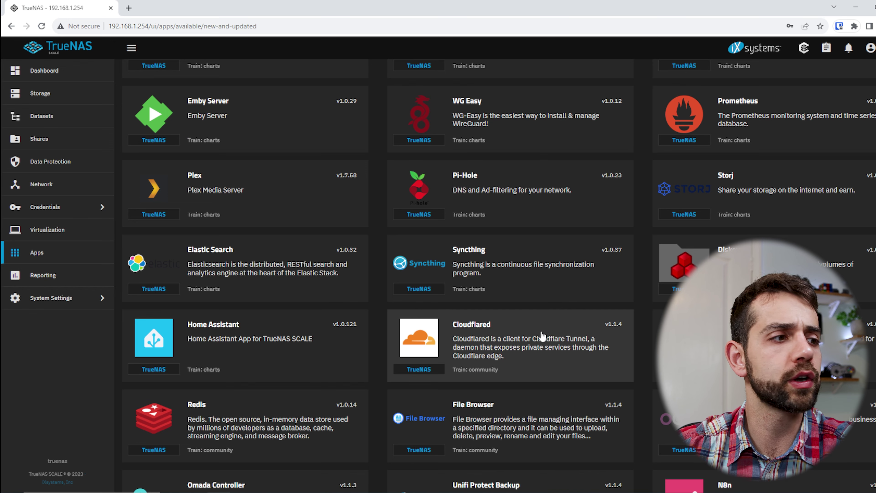
{"action": "scroll", "coordinate": [540, 334], "scroll_direction": "down", "scroll_amount": 4}
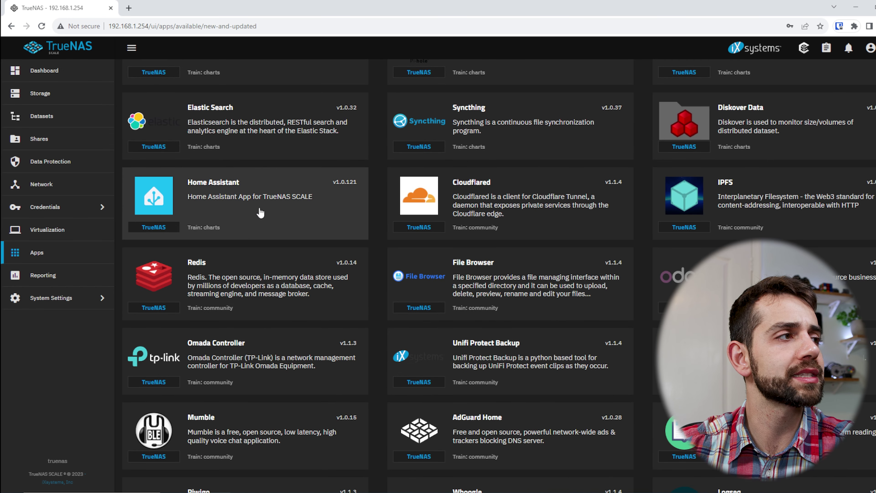
{"action": "scroll", "coordinate": [260, 213], "scroll_direction": "down", "scroll_amount": 5}
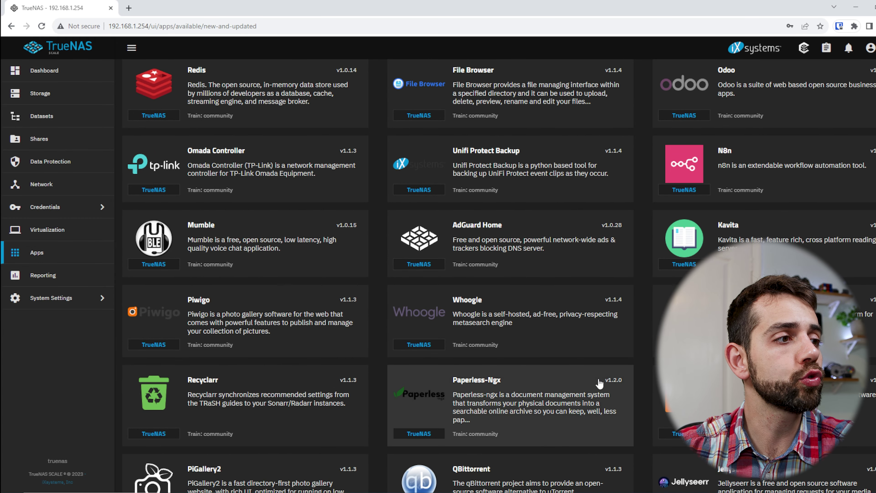
{"action": "scroll", "coordinate": [345, 383], "scroll_direction": "down", "scroll_amount": 4}
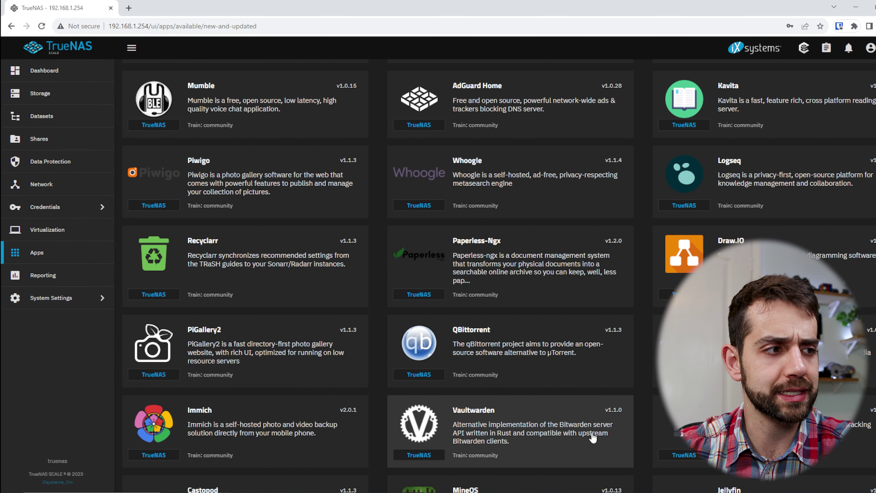